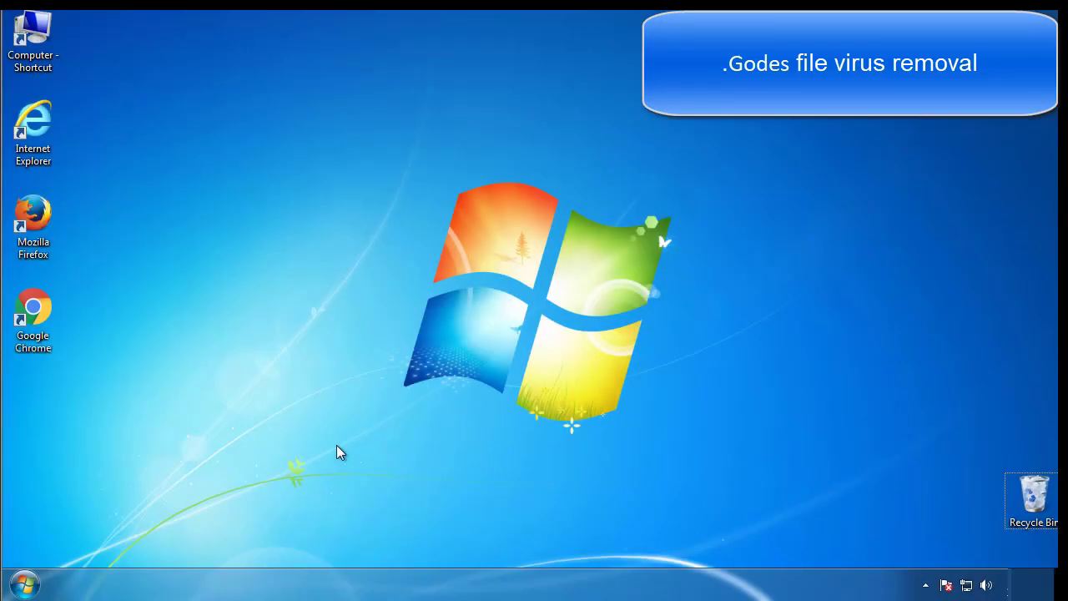
Enable minimal Safe boot in System Configuration (msconfig), restart the computer and dismiss the safe mode help window.
left_click(25, 585)
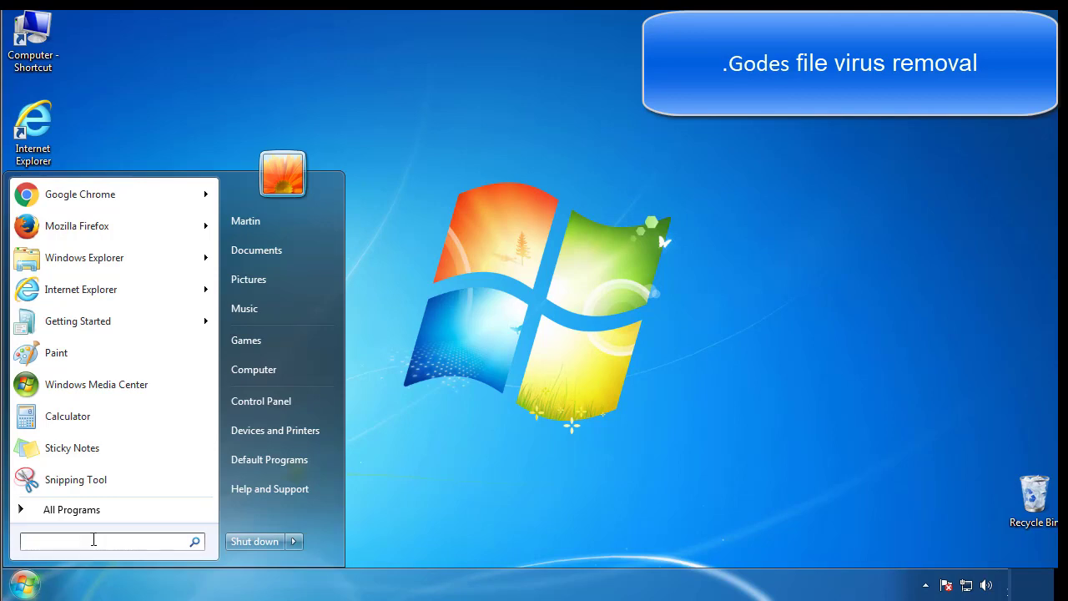
type("msconfig")
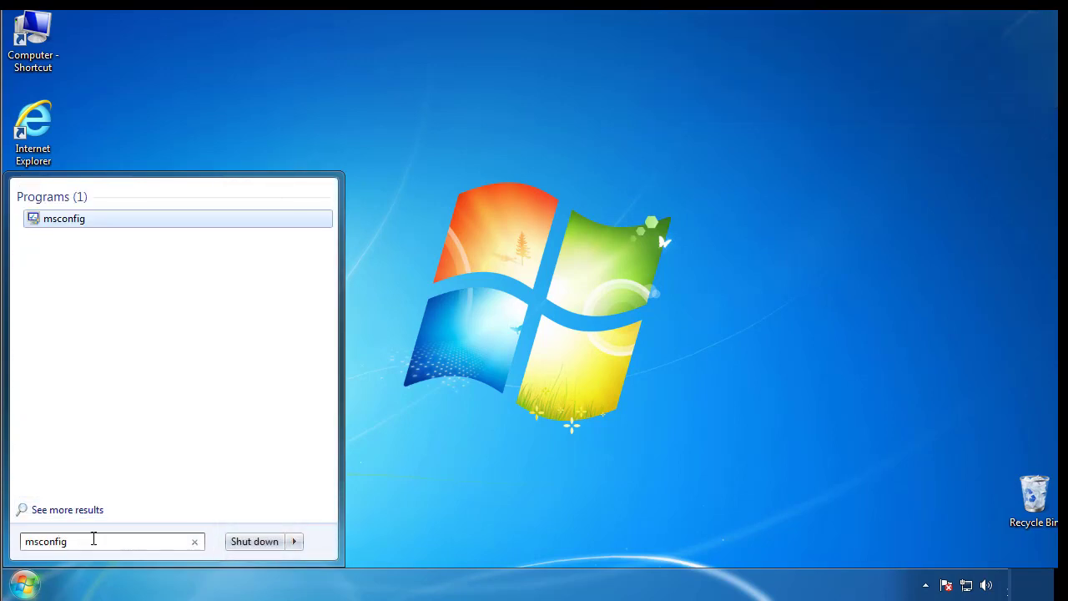
key("Return")
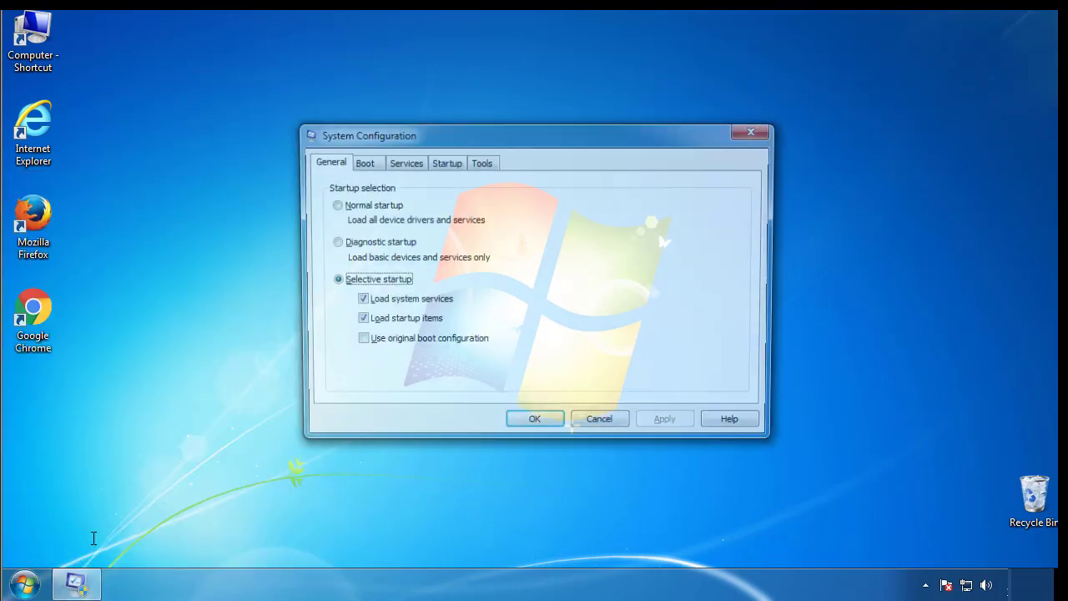
left_click(362, 164)
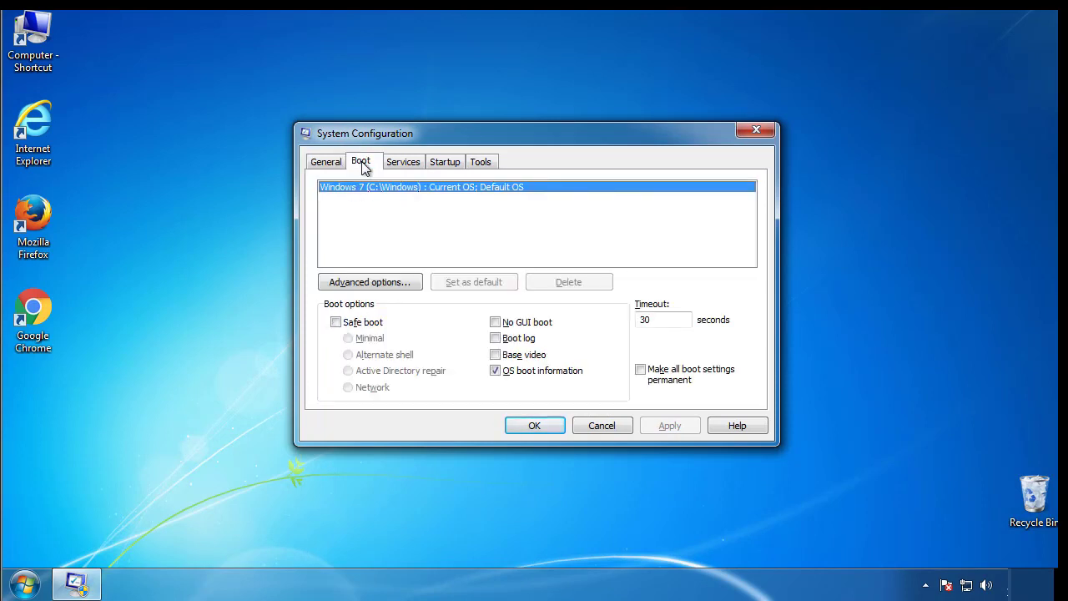
left_click(336, 322)
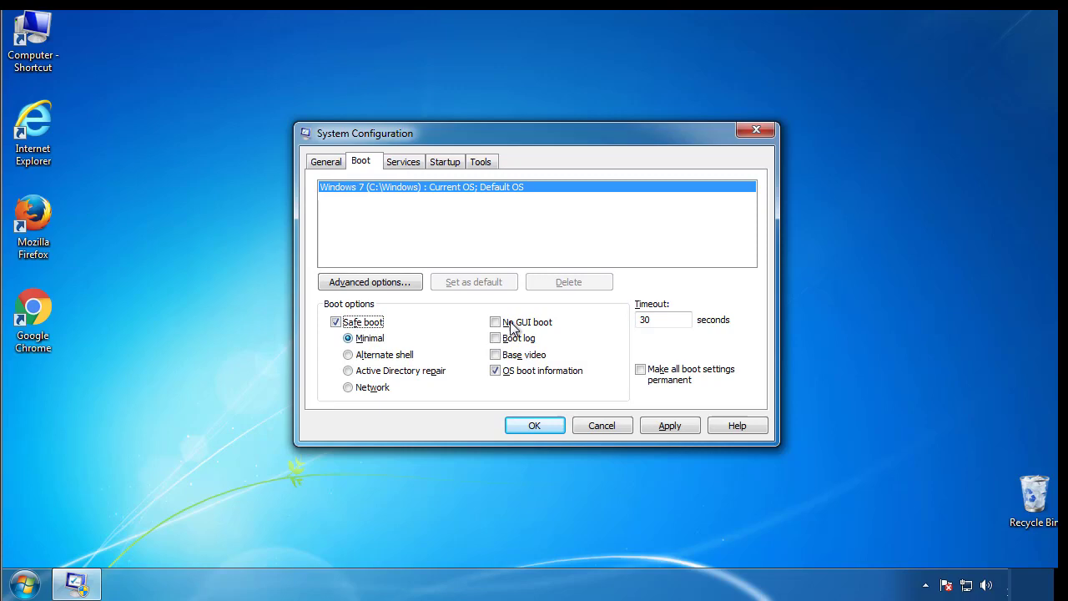
left_click(542, 426)
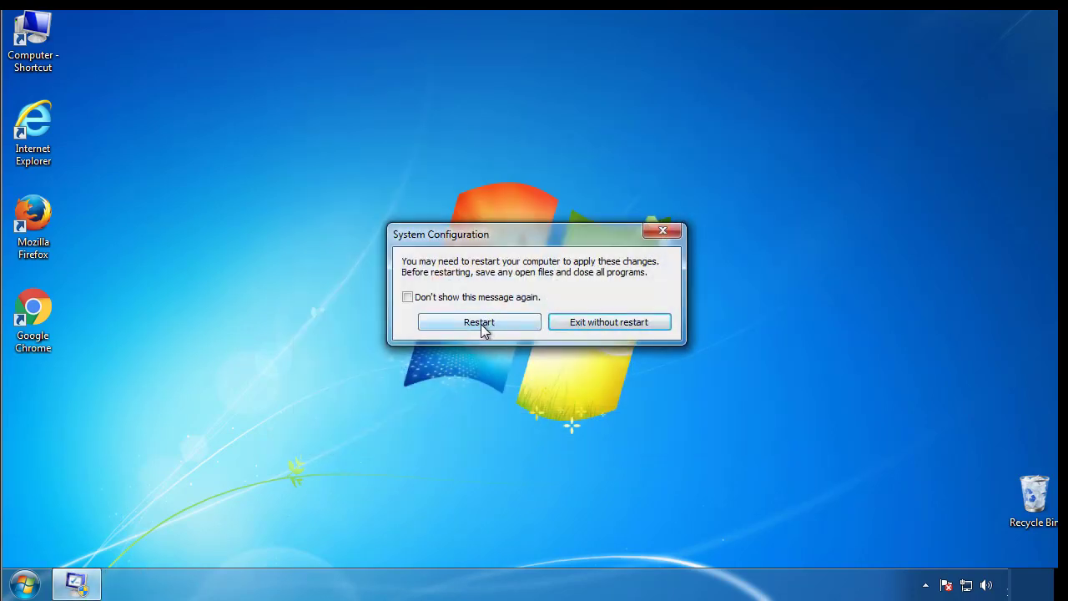
left_click(482, 325)
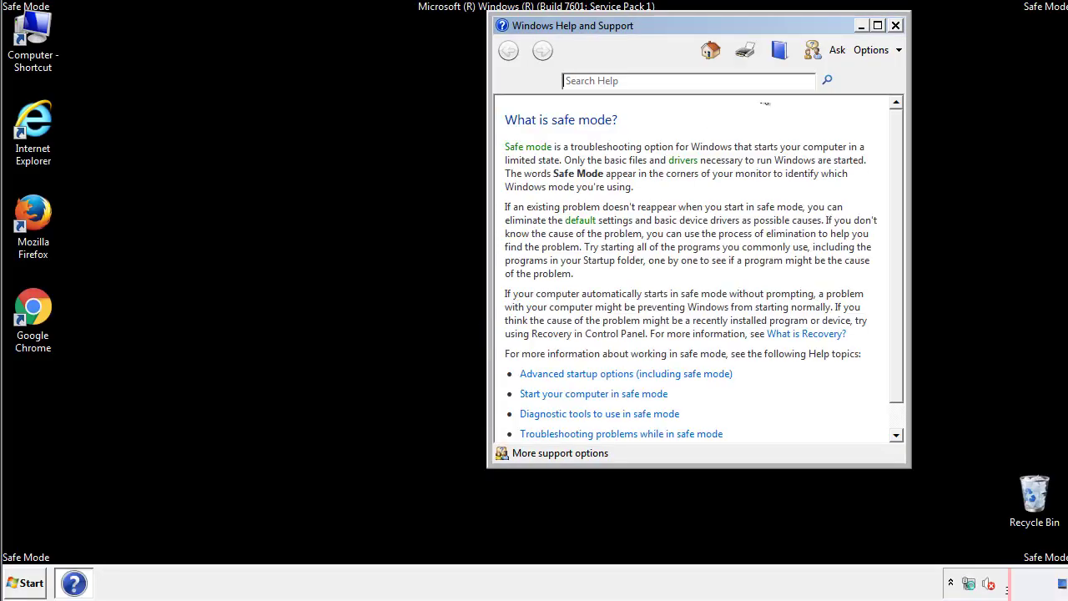
left_click(896, 25)
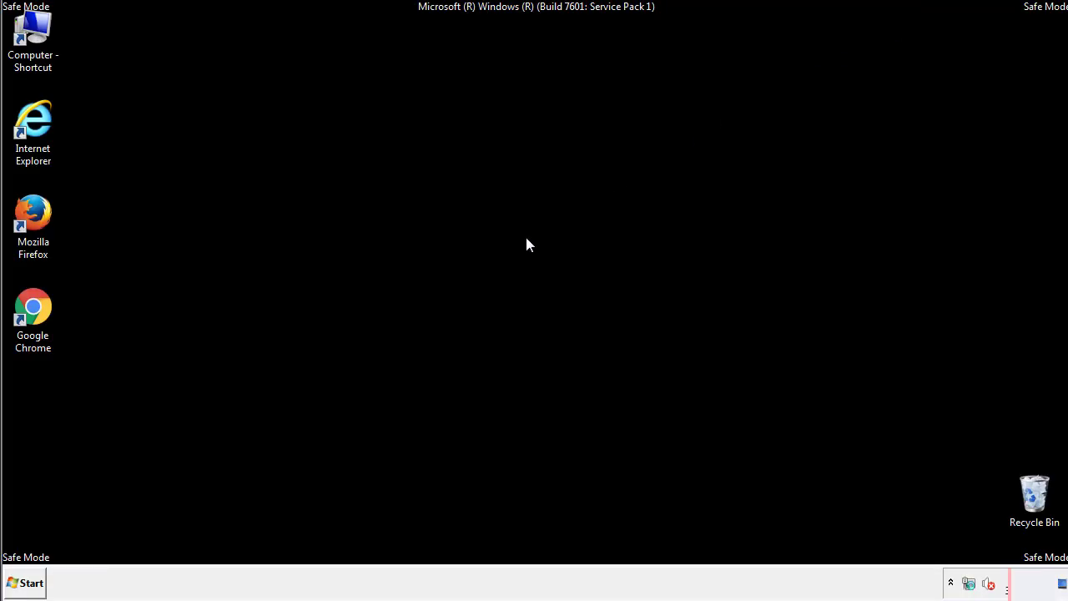
Set Folder Options in Control Panel to show hidden files, folders, and drives, and close Control Panel.
left_click(32, 582)
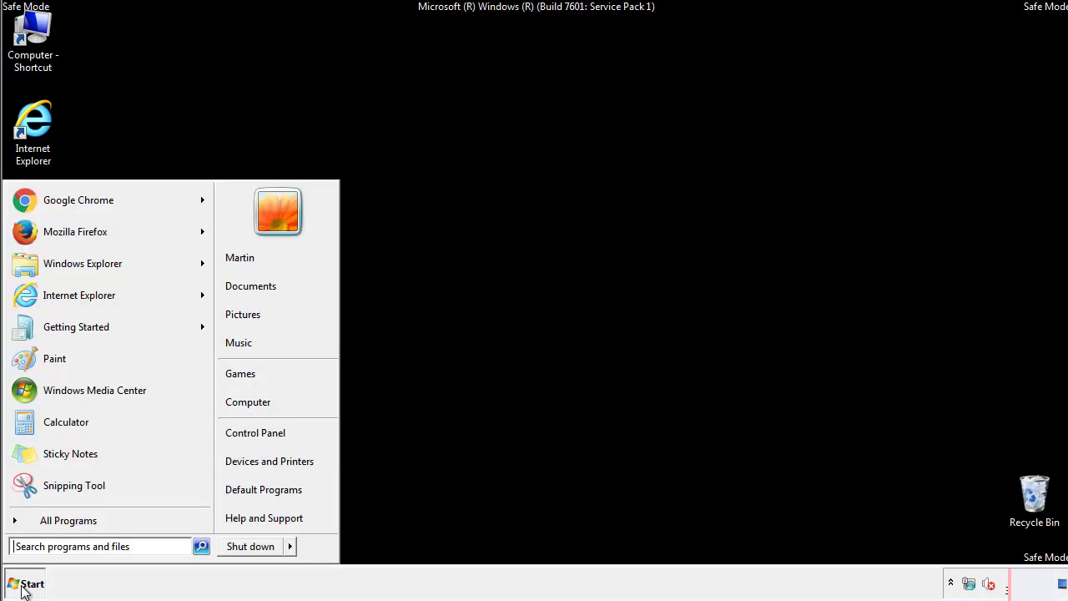
left_click(265, 431)
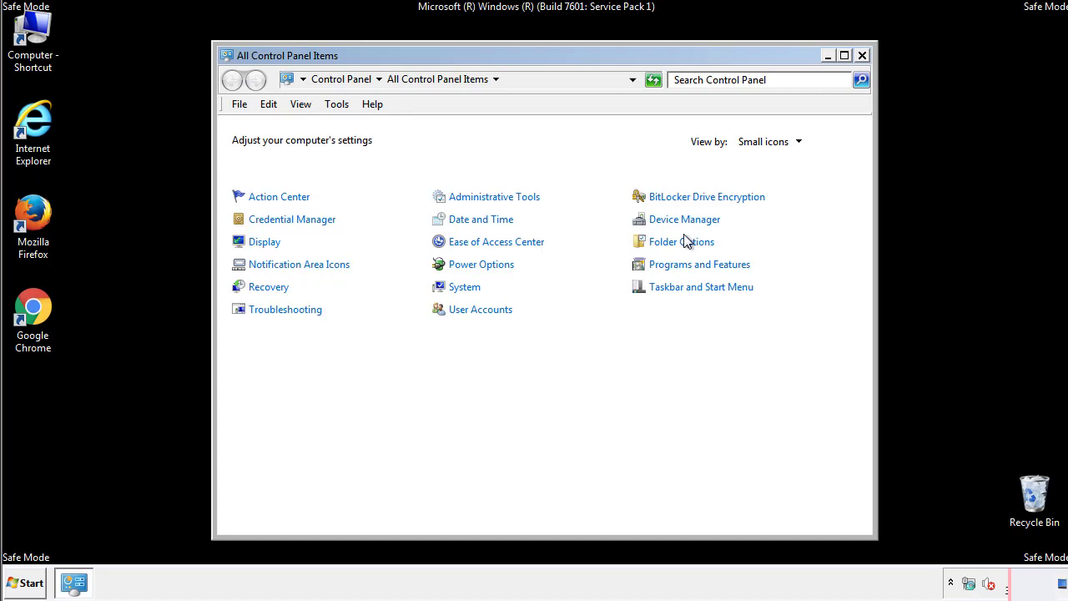
left_click(684, 243)
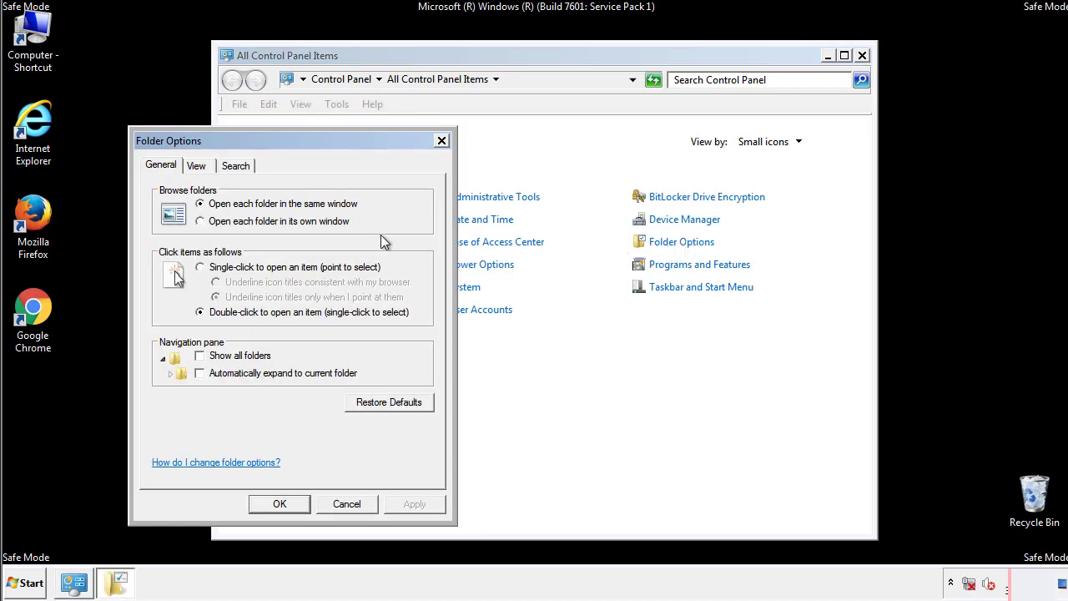
left_click(198, 167)
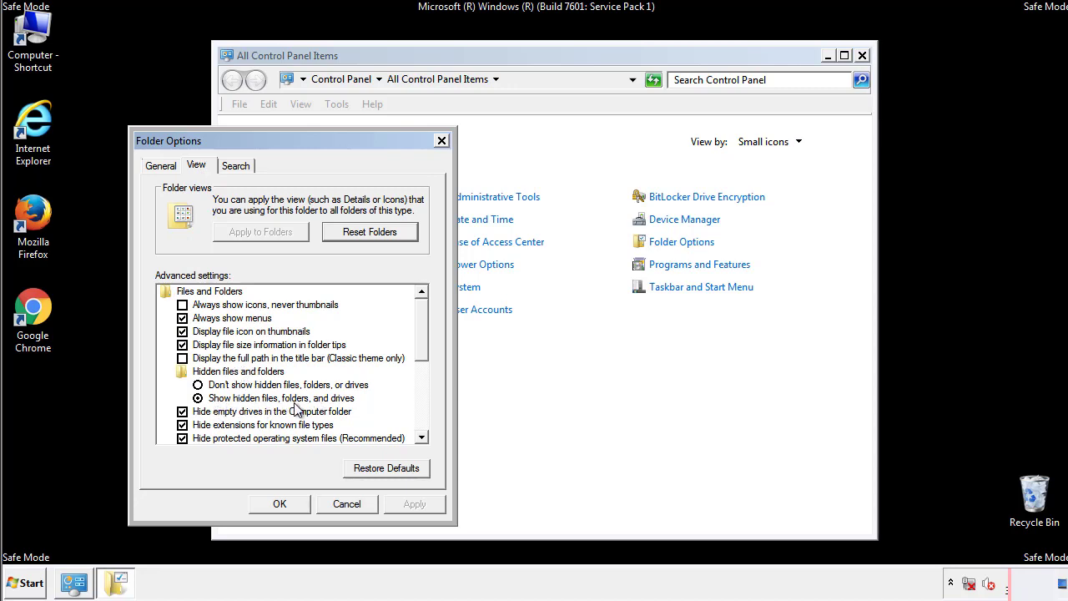
left_click(288, 501)
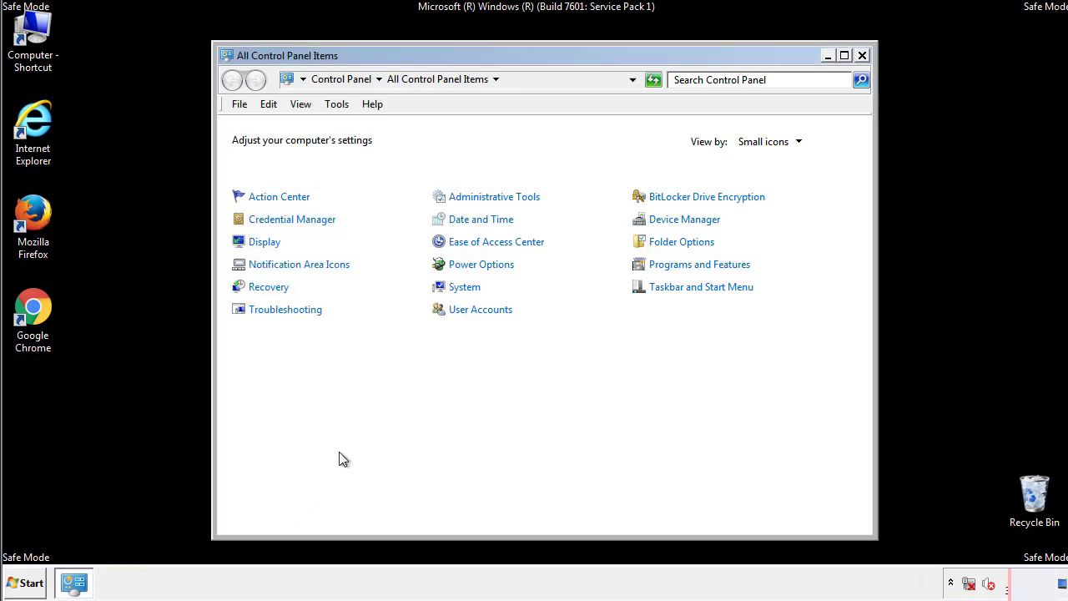
left_click(862, 55)
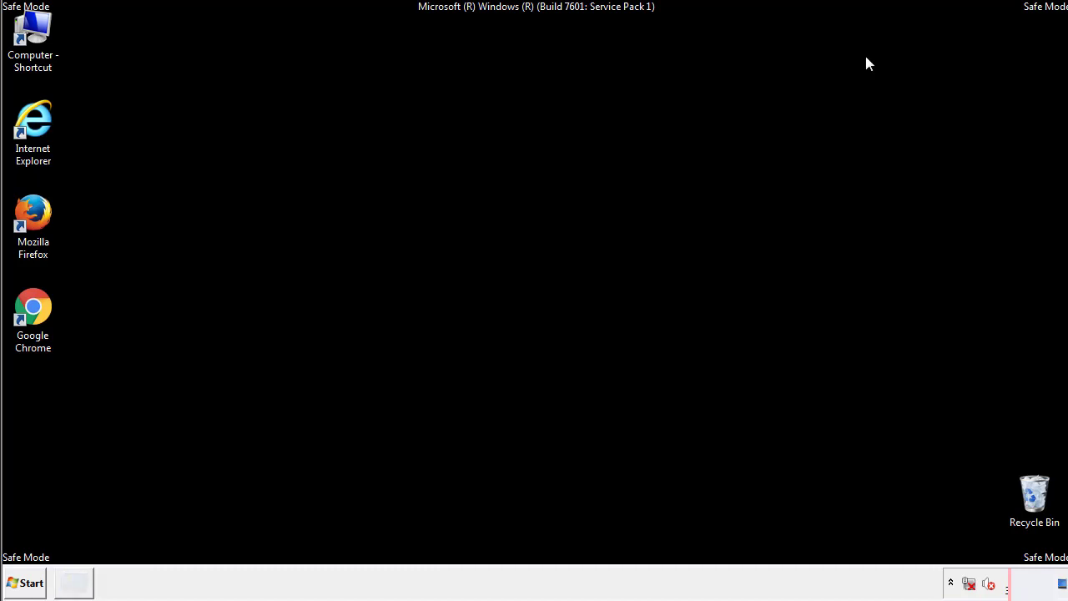
Browse to the C:\Windows\System32\drivers\etc folder.
double_click(43, 30)
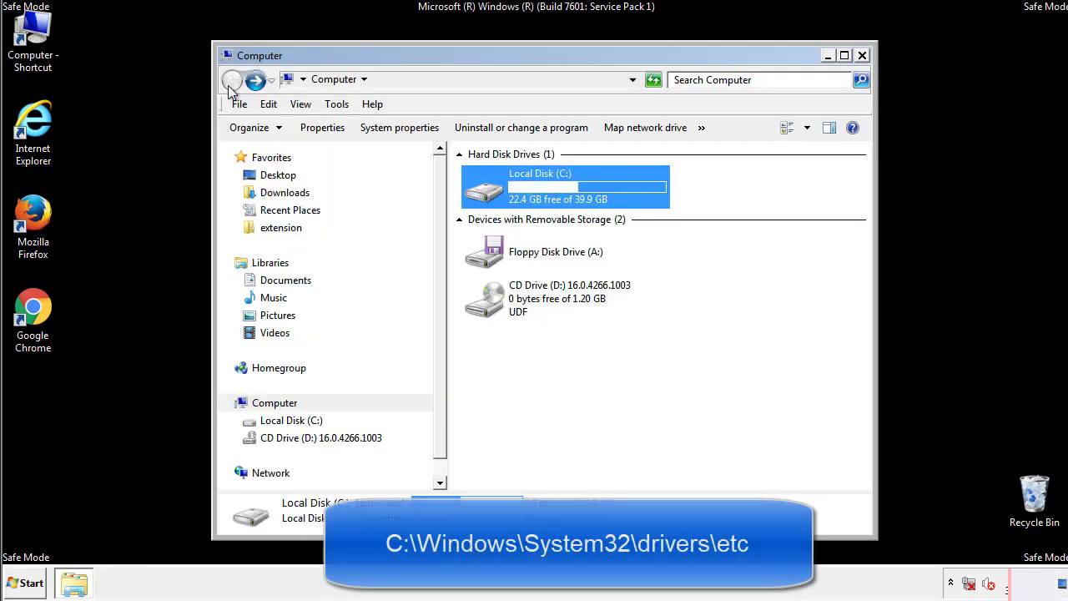
double_click(481, 189)
left_click(488, 307)
double_click(489, 307)
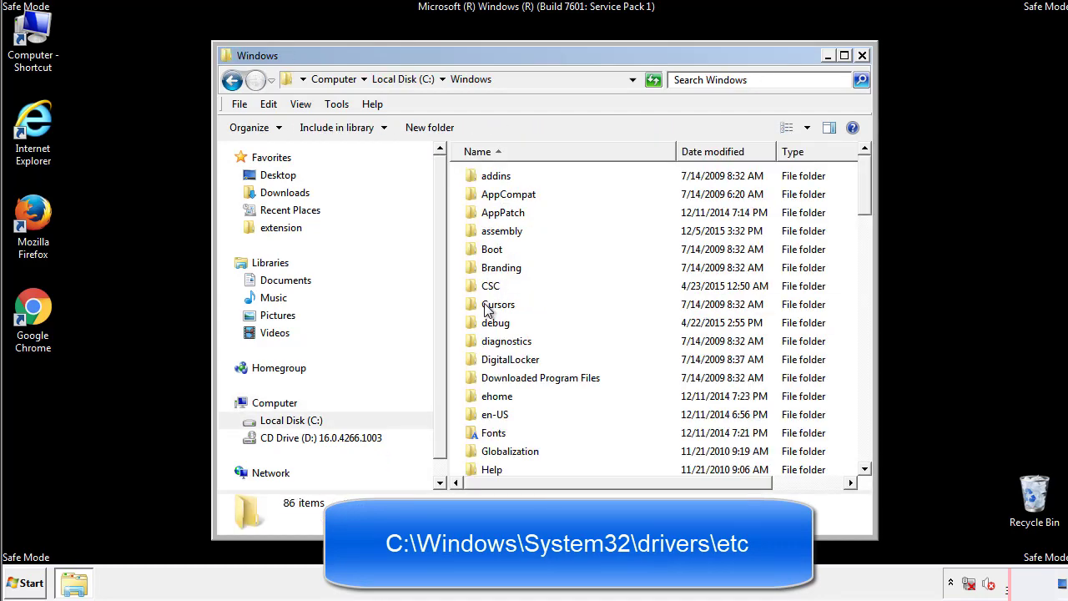
scroll(491, 376, "down", 2)
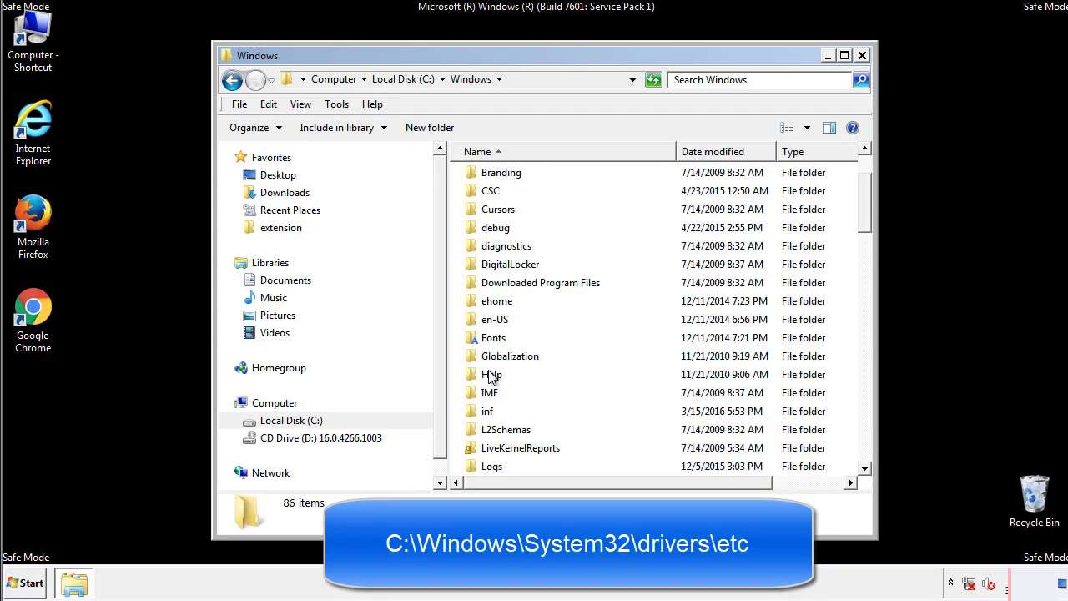
scroll(493, 378, "down", 7)
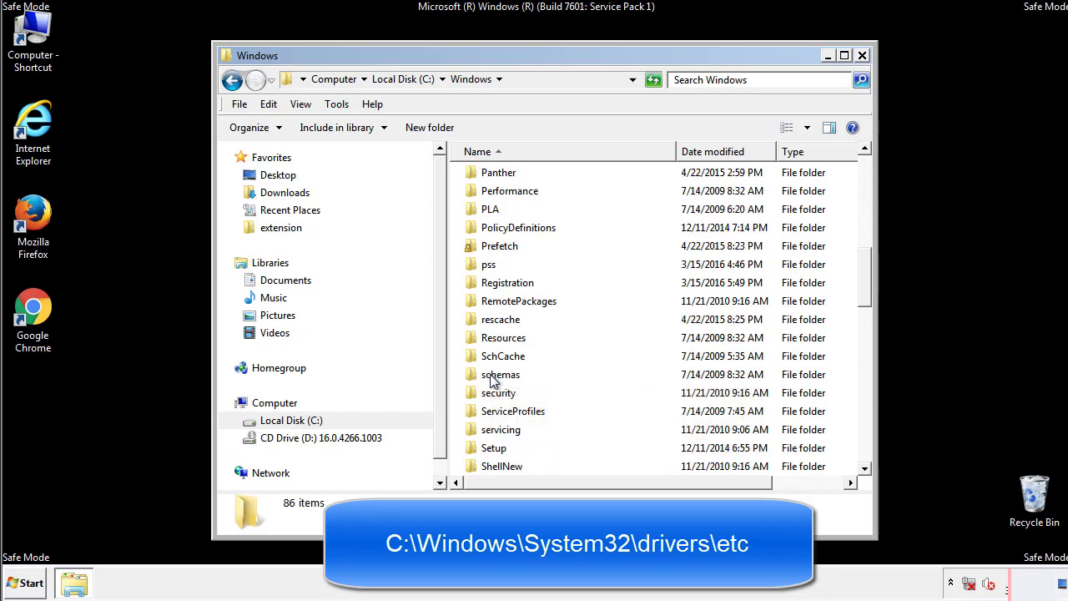
scroll(492, 378, "down", 2)
double_click(508, 431)
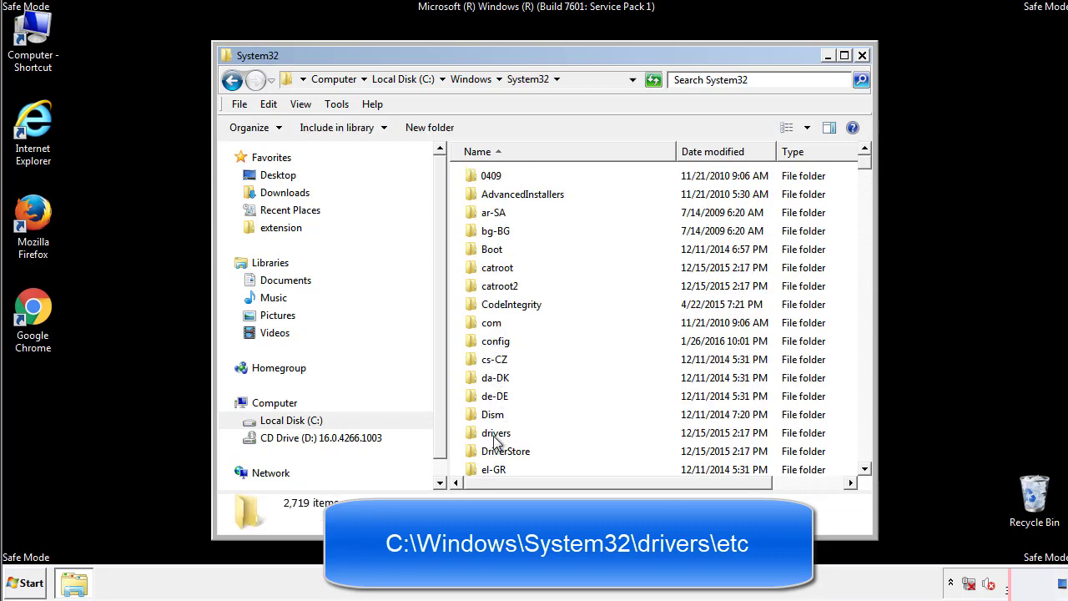
double_click(496, 433)
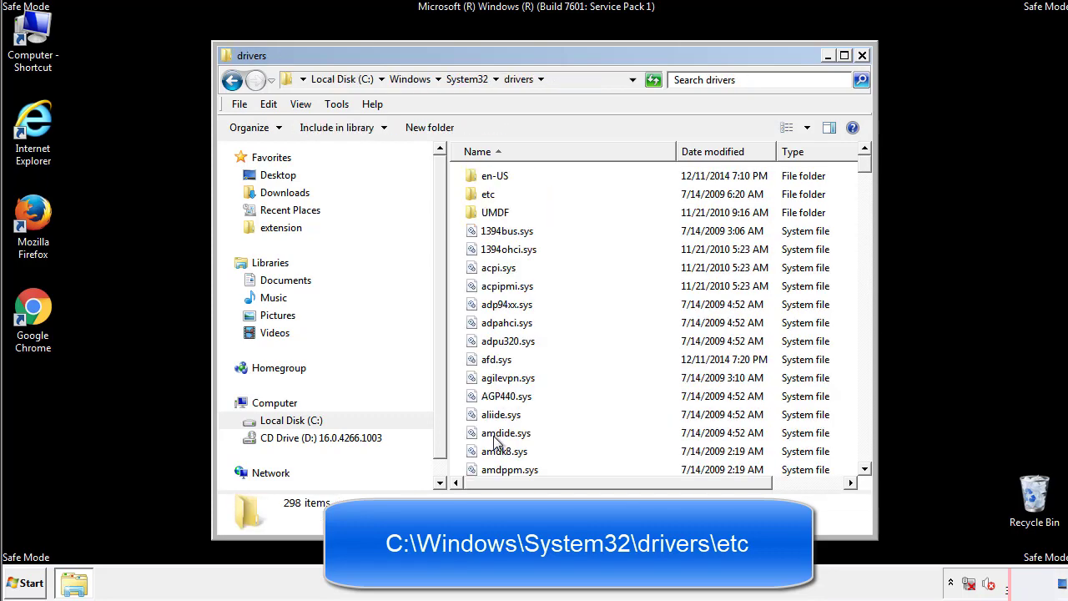
double_click(479, 201)
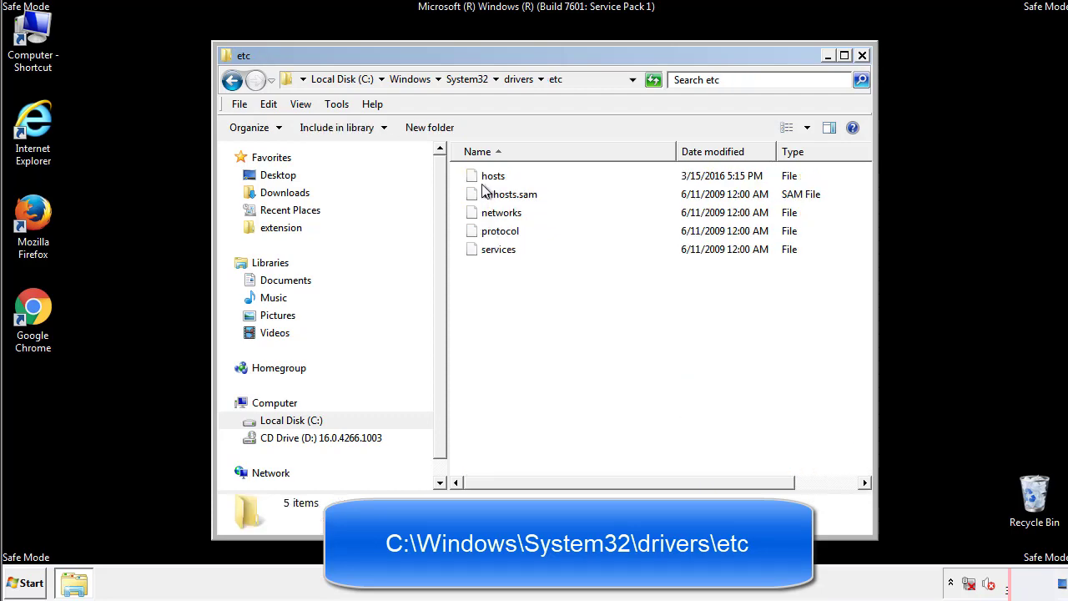
Open the hosts file in Notepad.
double_click(486, 177)
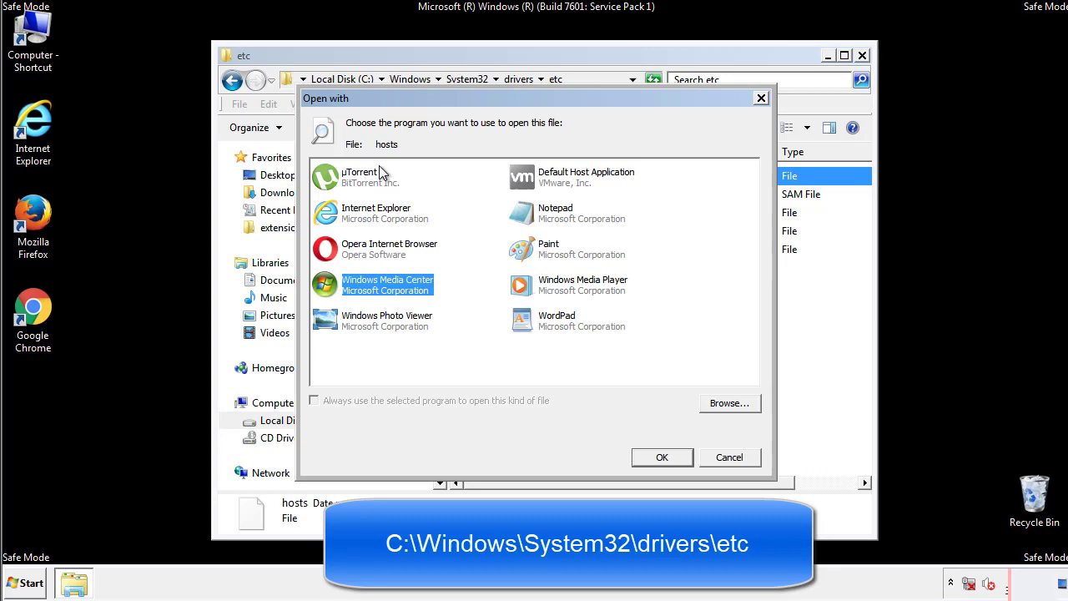
left_click(540, 218)
left_click(661, 458)
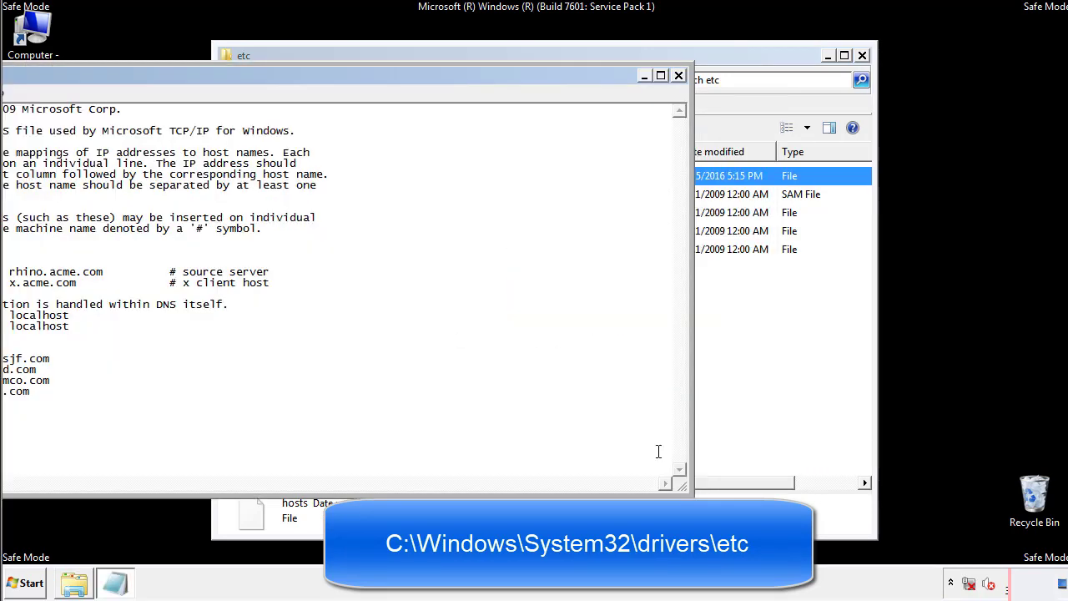
left_click_drag(436, 76, 680, 91)
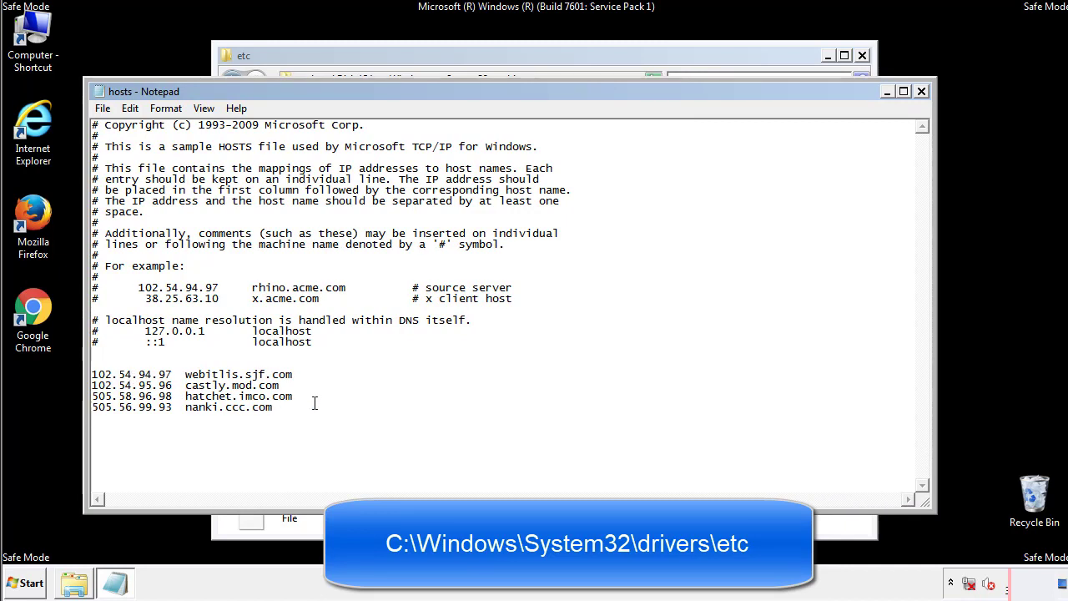
Delete the four IP address entries below the localhost lines, save the hosts file and close the etc folder.
left_click_drag(298, 409, 91, 374)
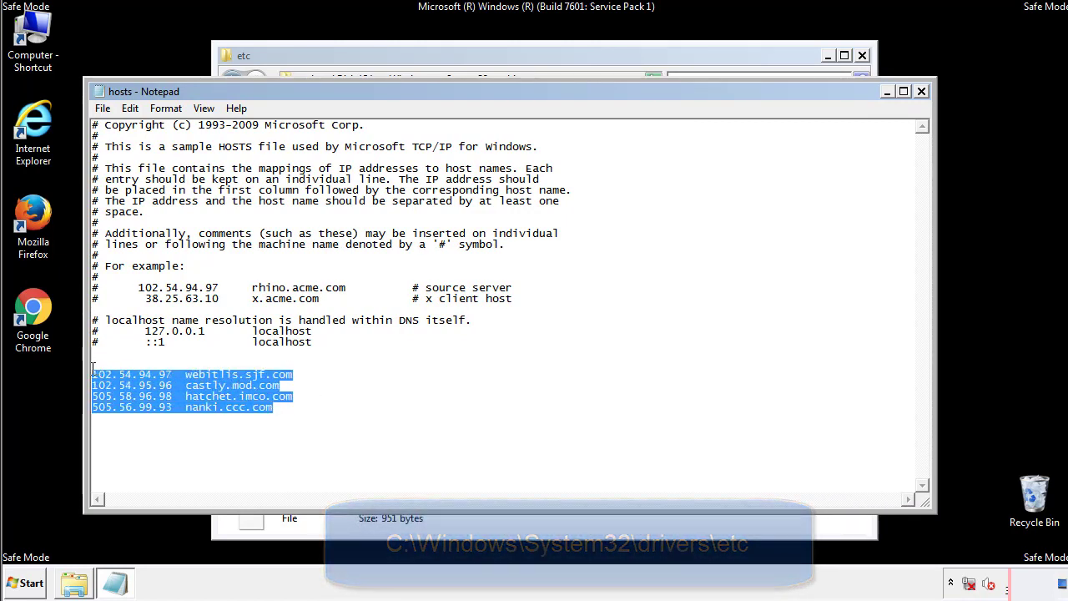
key("Delete")
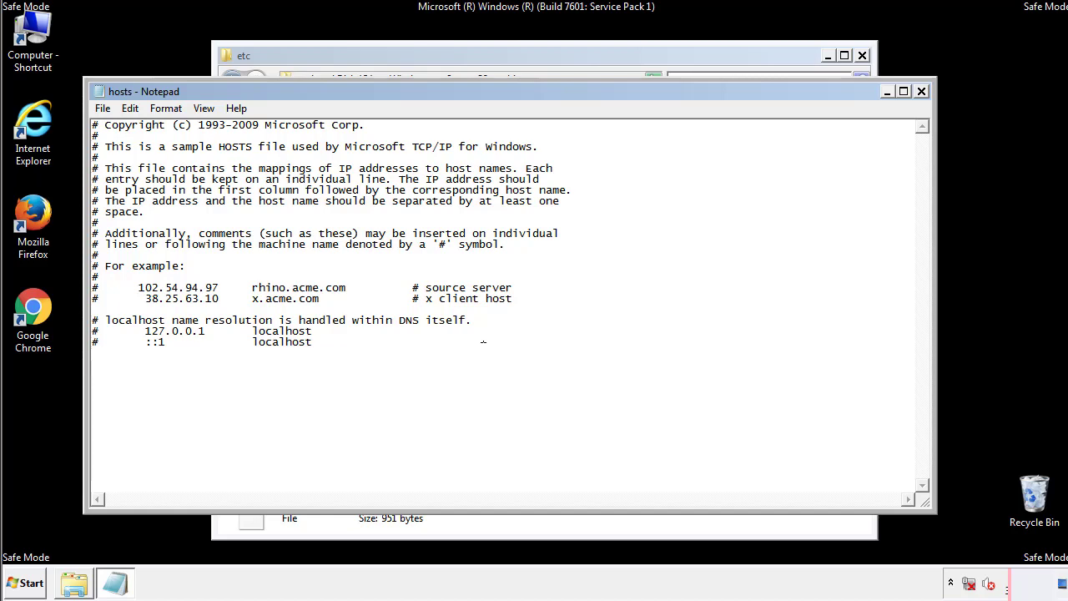
left_click(922, 92)
left_click(472, 305)
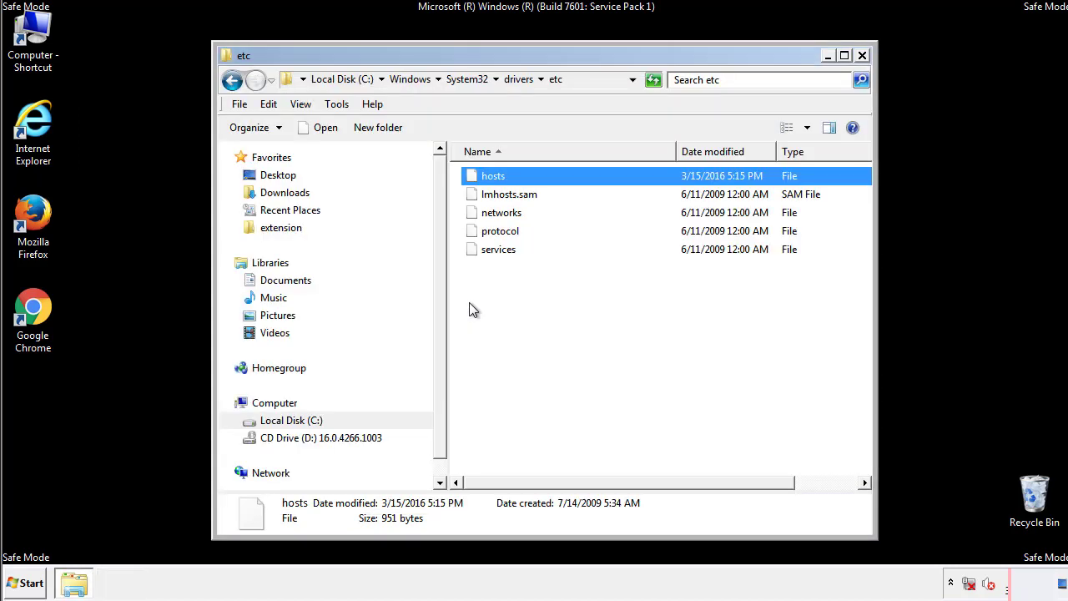
left_click(470, 311)
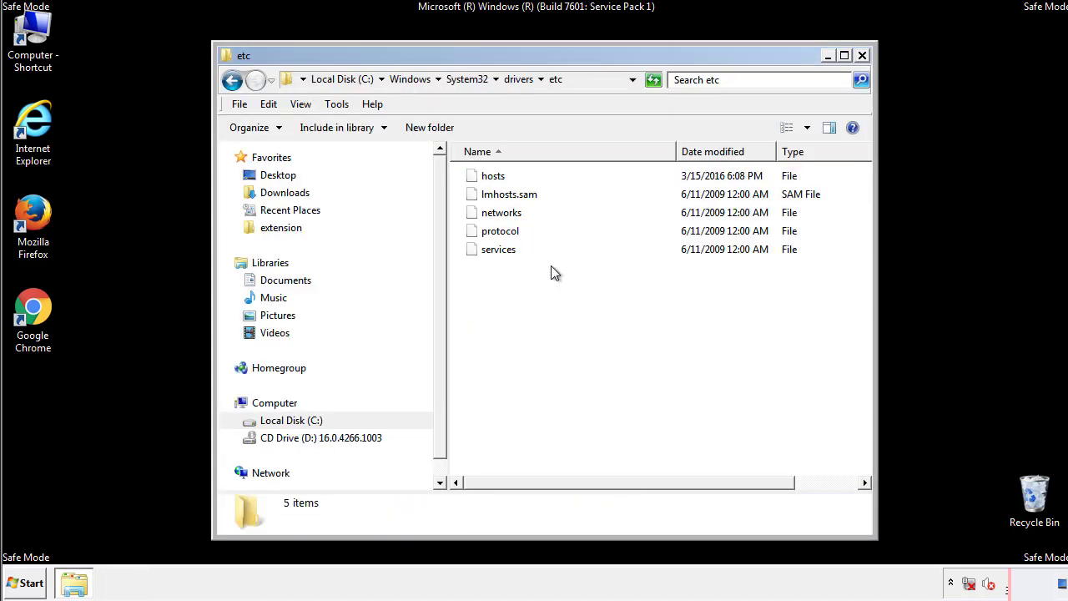
left_click(863, 56)
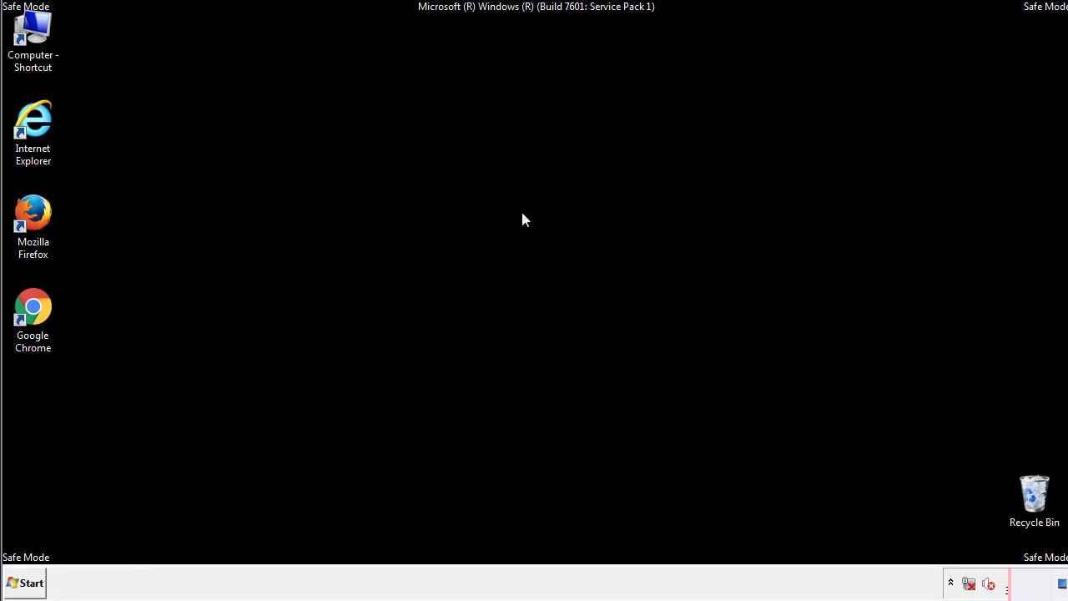
Open the current user's Startup programs folder in Windows Explorer.
left_click(30, 583)
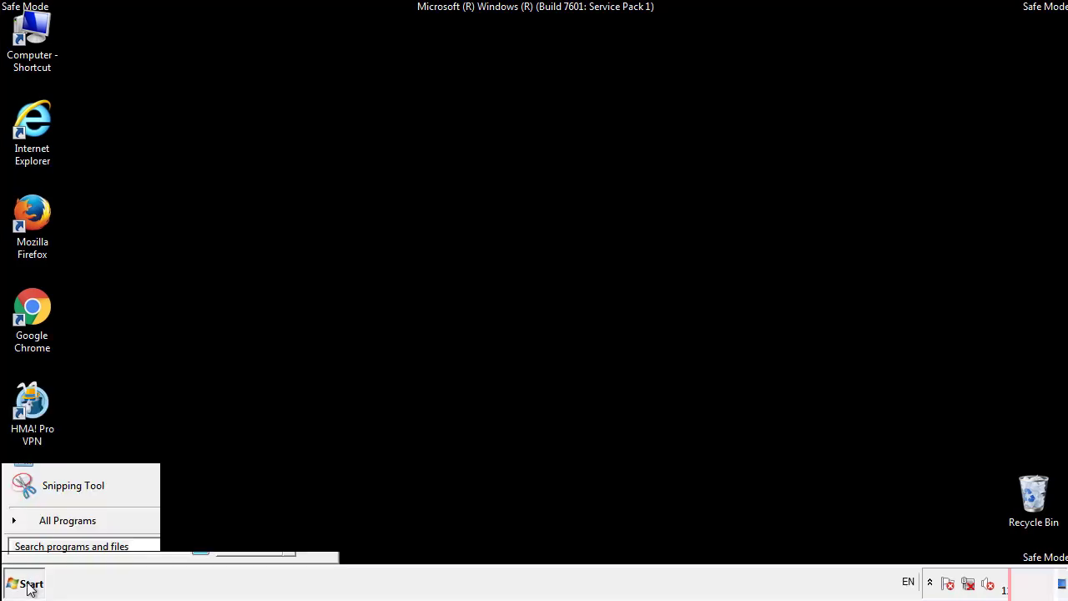
left_click(48, 526)
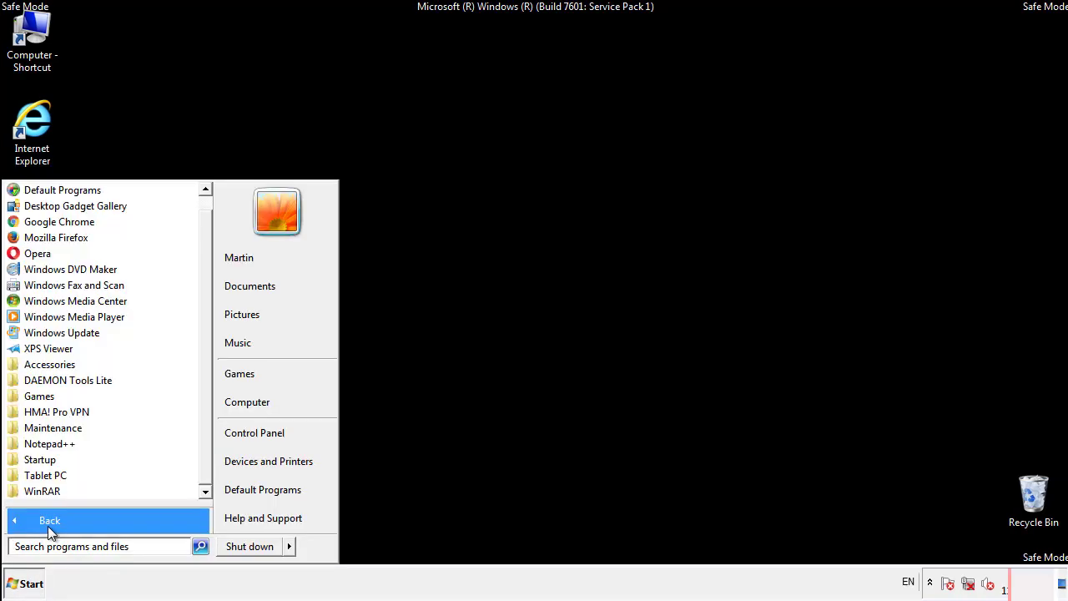
right_click(44, 462)
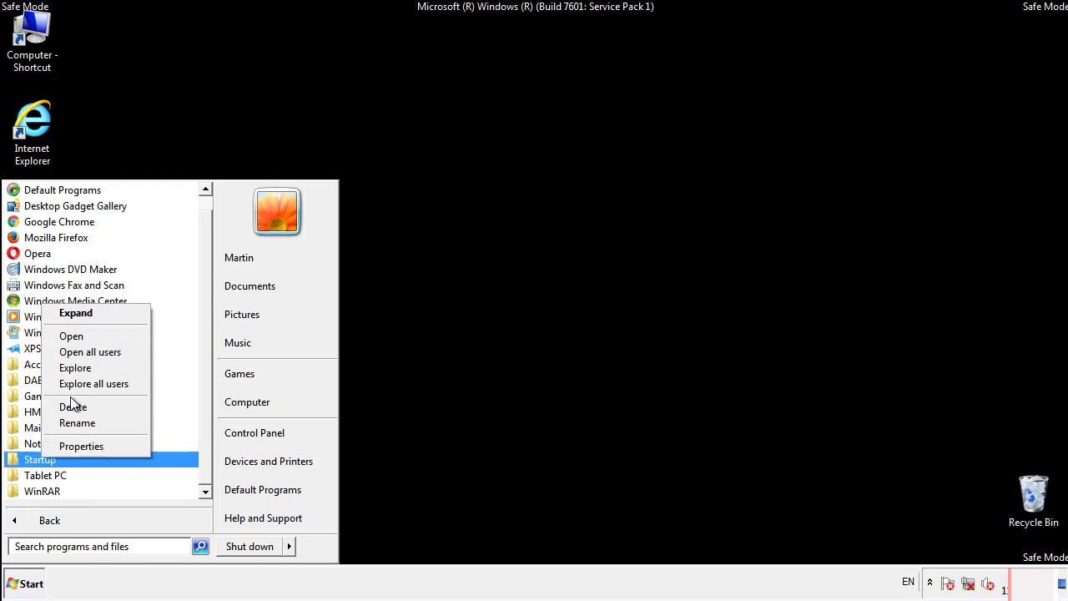
left_click(81, 335)
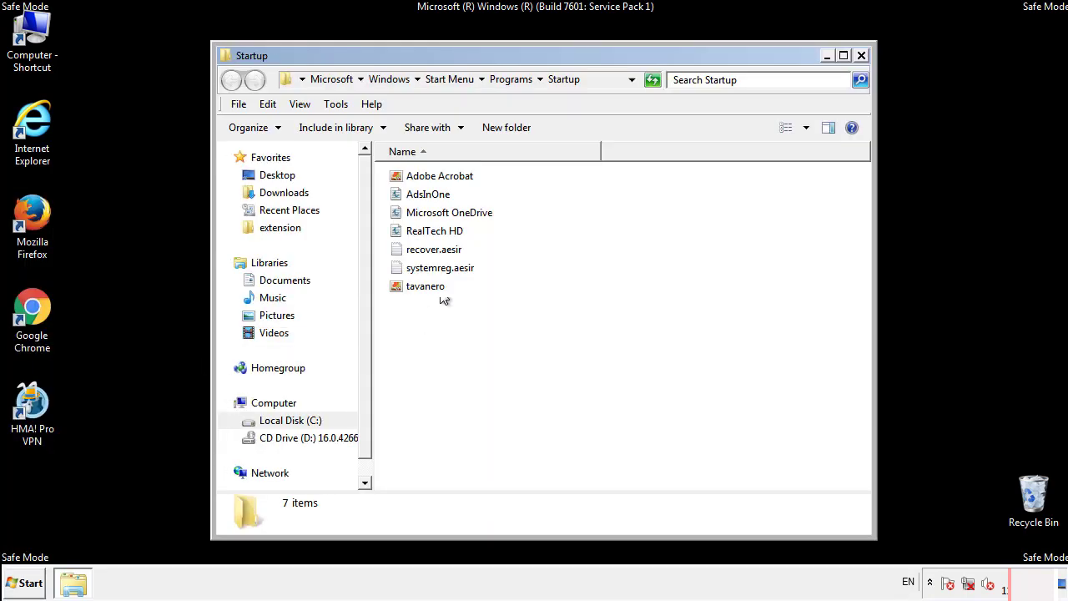
Delete AdsInOne, recover.aesir, systemreg.aesir and tavanero from the Startup folder, then close the folder.
left_click(436, 197)
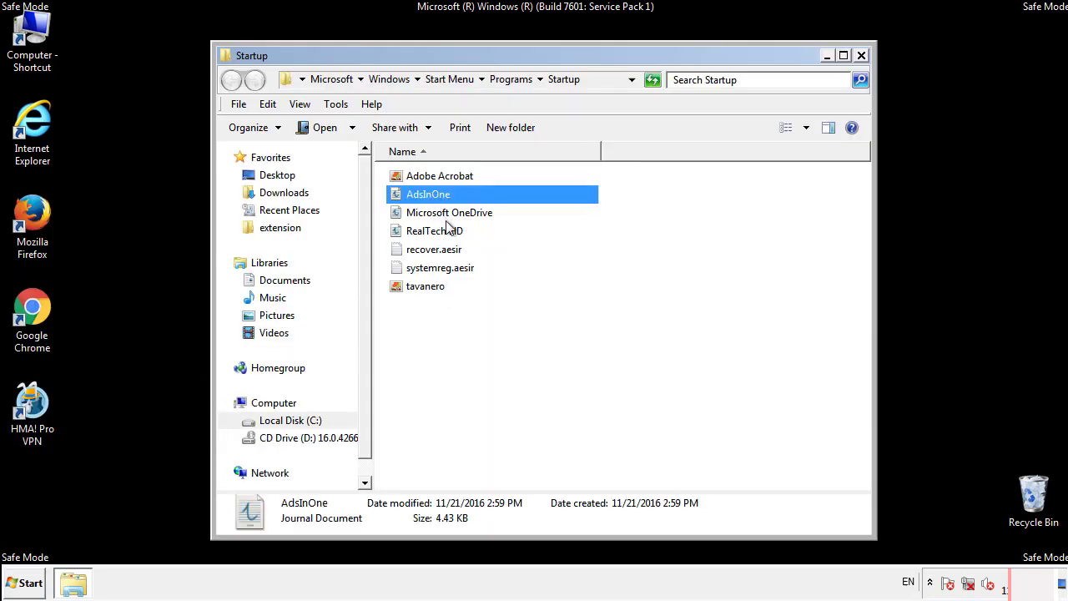
left_click(434, 253, "ctrl")
left_click(443, 268, "ctrl")
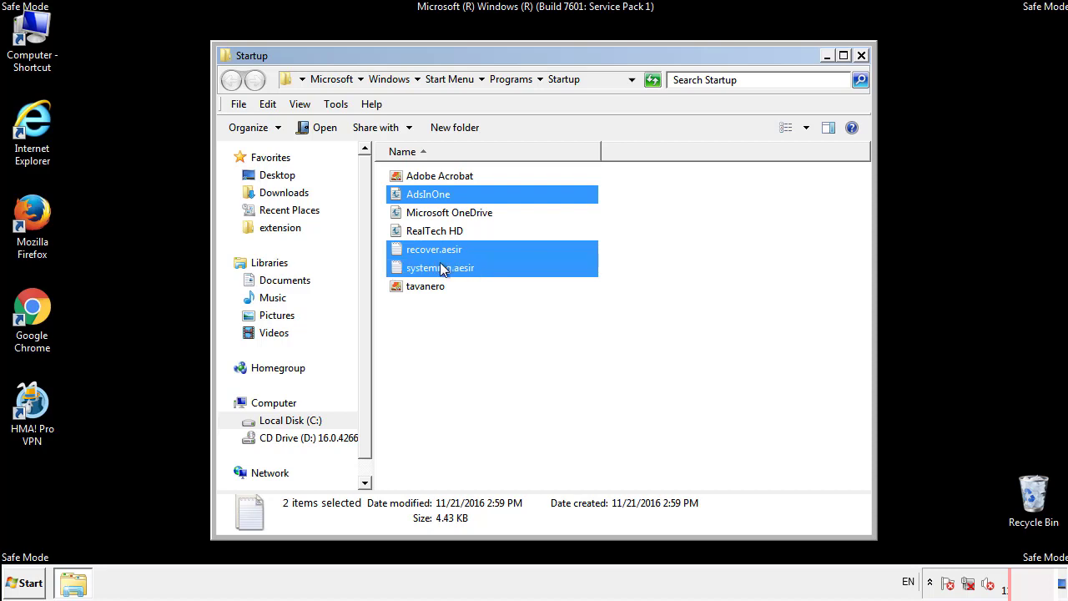
left_click(427, 284, "ctrl")
right_click(423, 287)
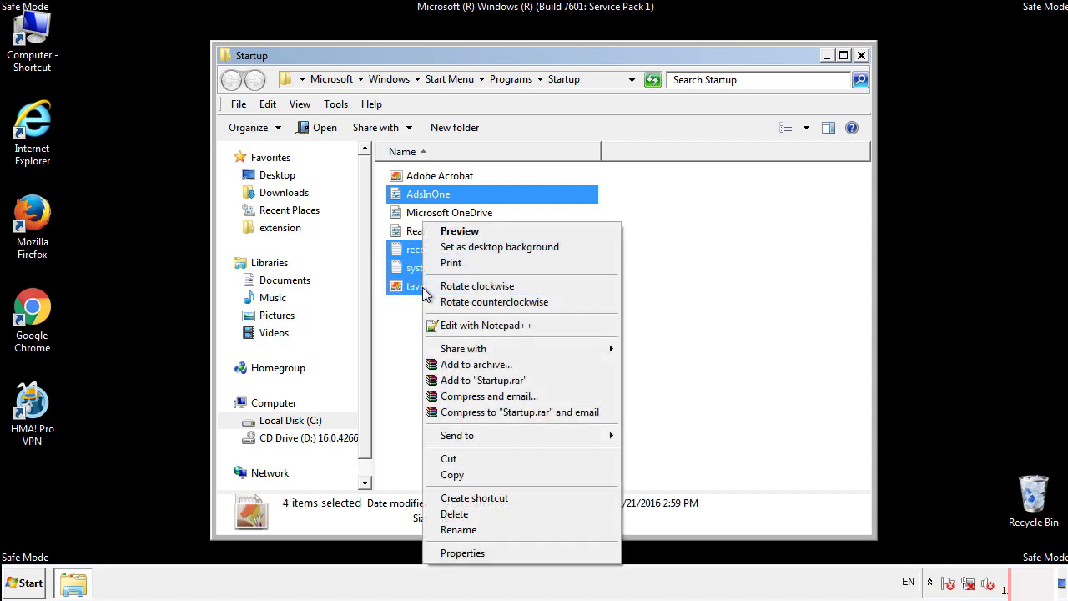
left_click(451, 514)
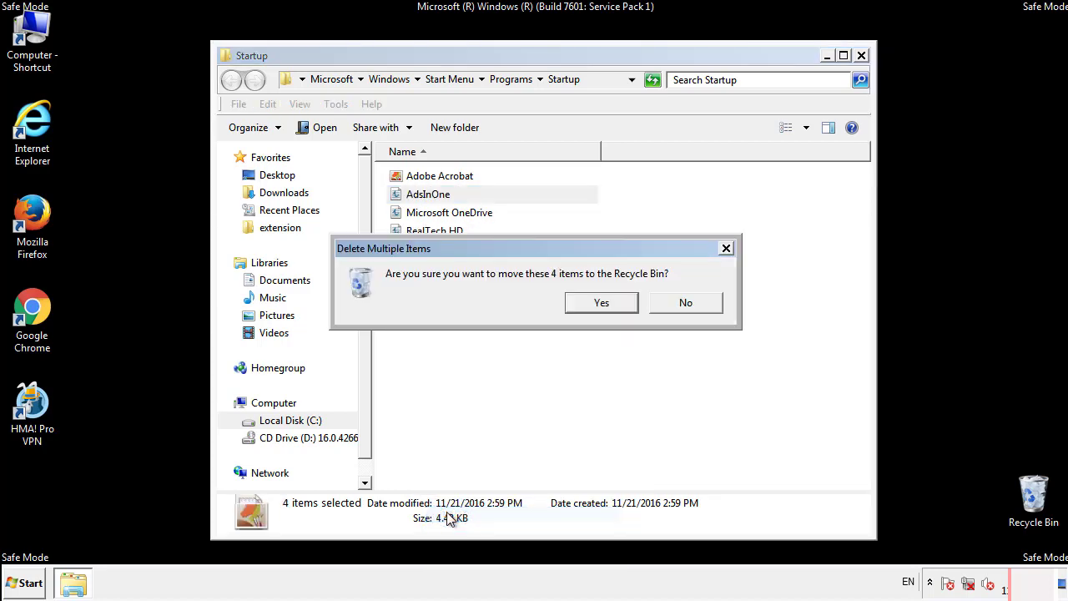
left_click(587, 303)
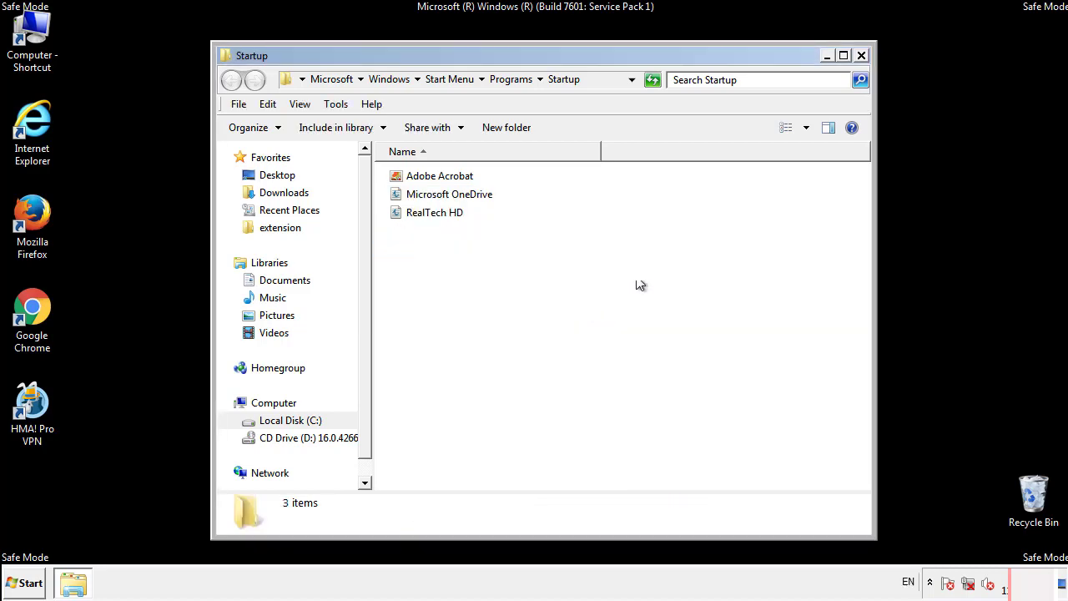
left_click(865, 63)
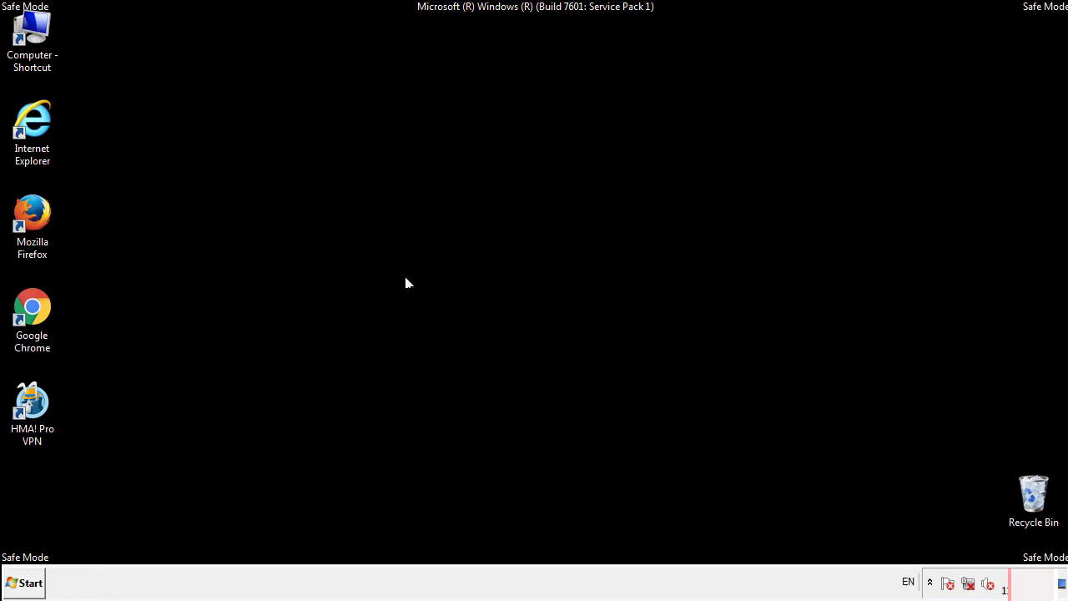
Open the Registry Editor by running regedit.
left_click(25, 588)
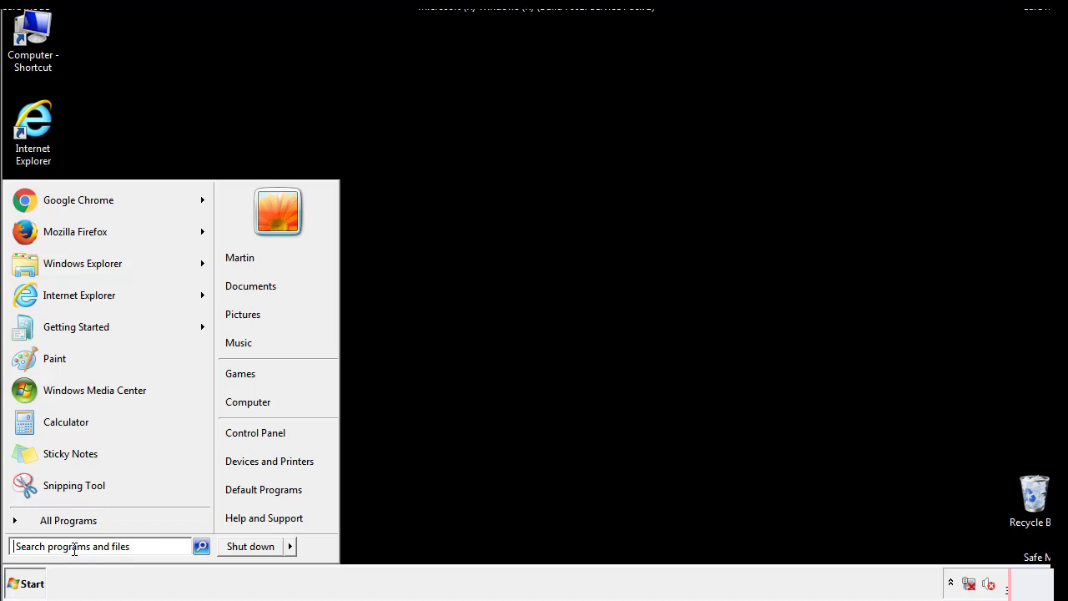
type("reged")
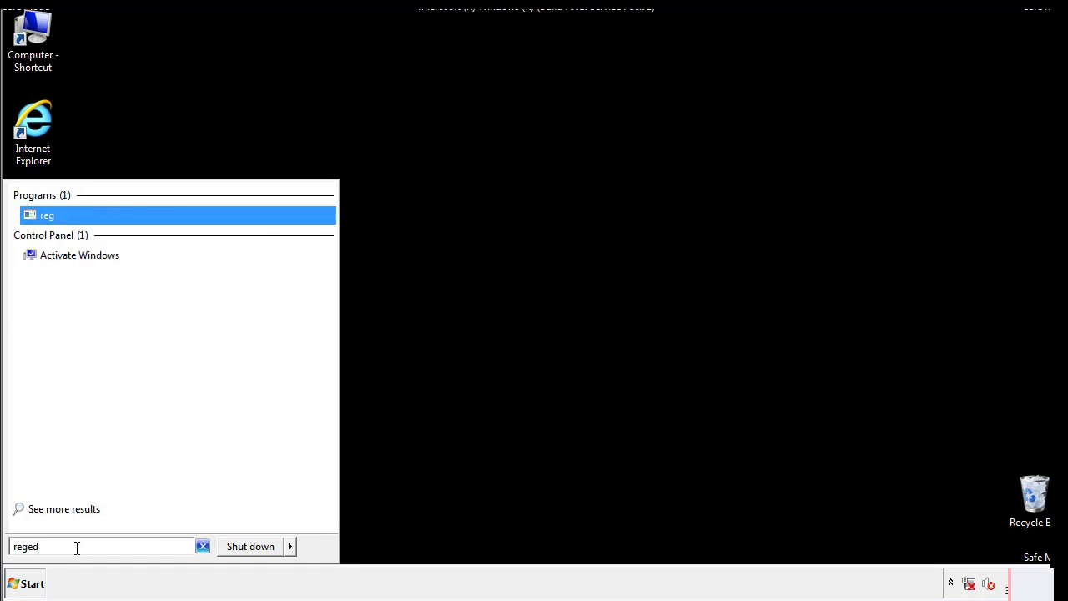
type("it")
key("Return")
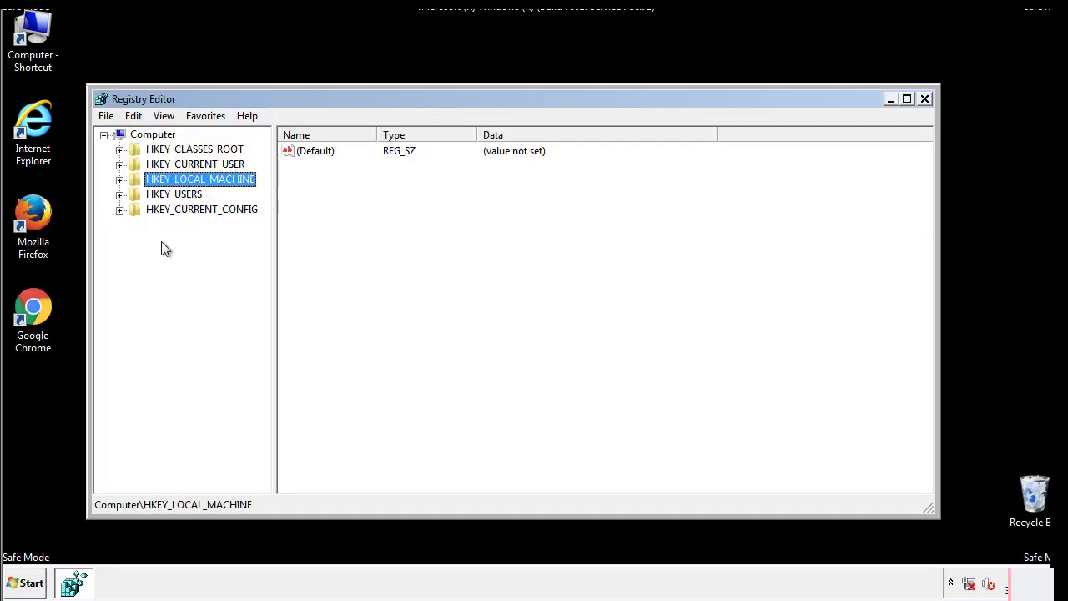
Open the registry key HKEY_LOCAL_MACHINE\SOFTWARE\Microsoft\Windows\CurrentVersion\Run.
left_click(120, 180)
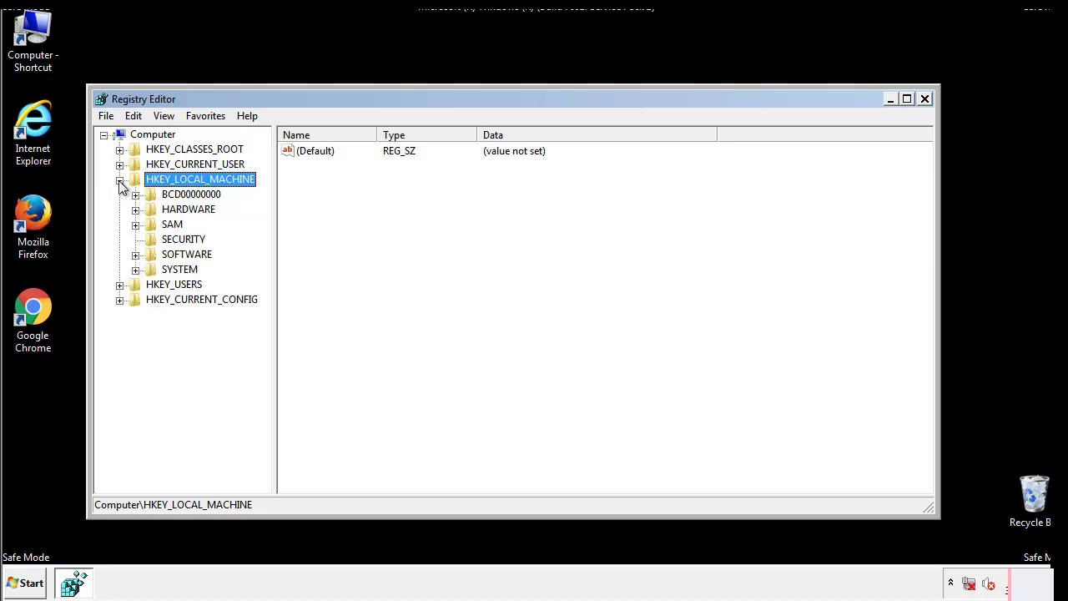
left_click(134, 254)
scroll(263, 250, "down", 1)
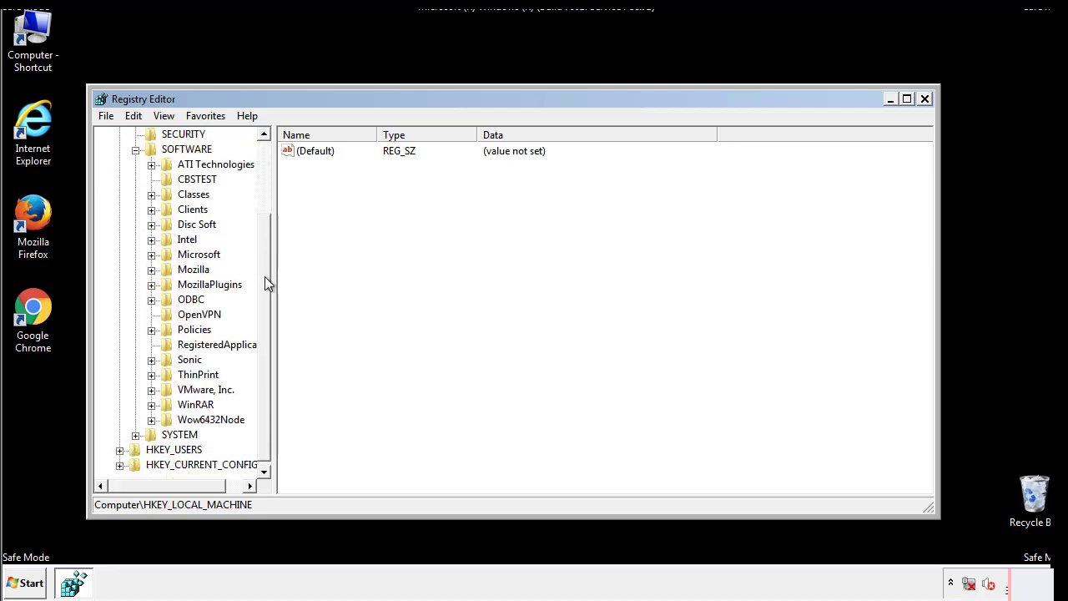
left_click(152, 254)
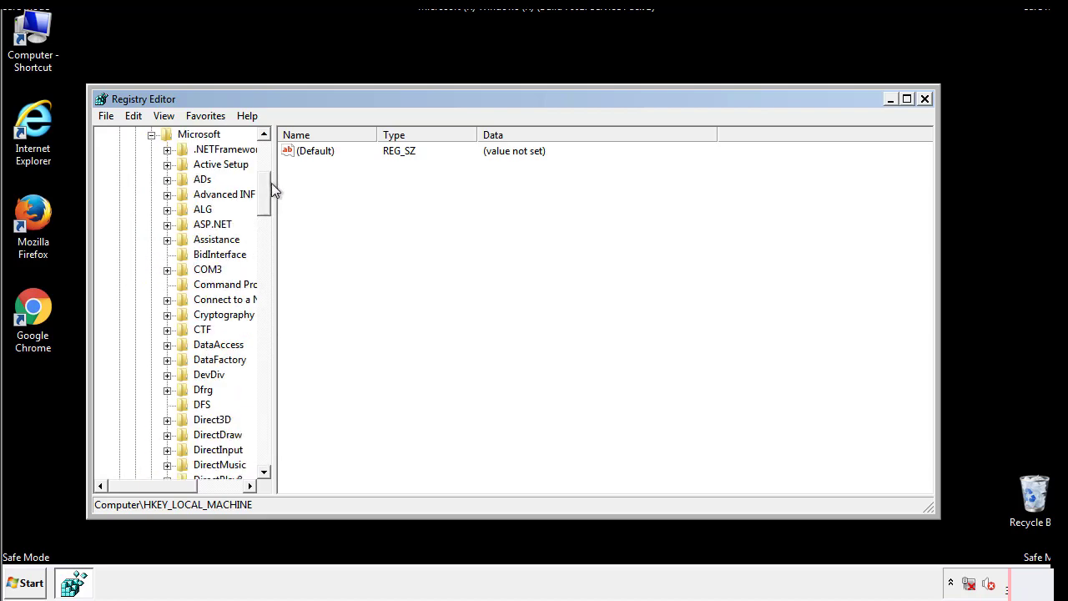
mouse_move(263, 204)
left_mouse_down()
mouse_move(264, 447)
mouse_move(262, 434)
left_mouse_up()
left_click(167, 254)
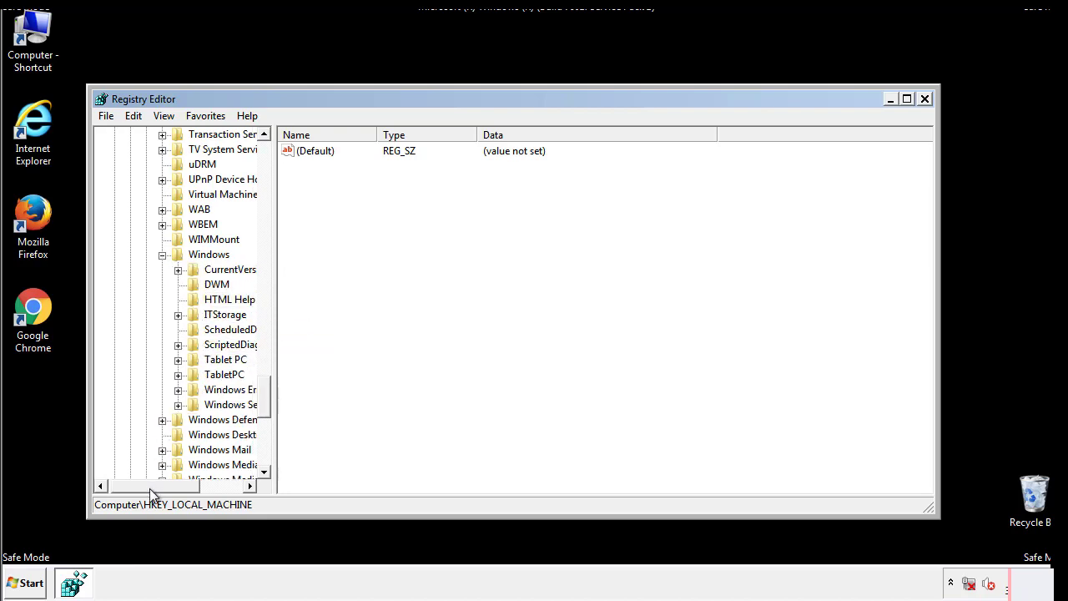
left_click_drag(150, 489, 177, 490)
left_click(138, 269)
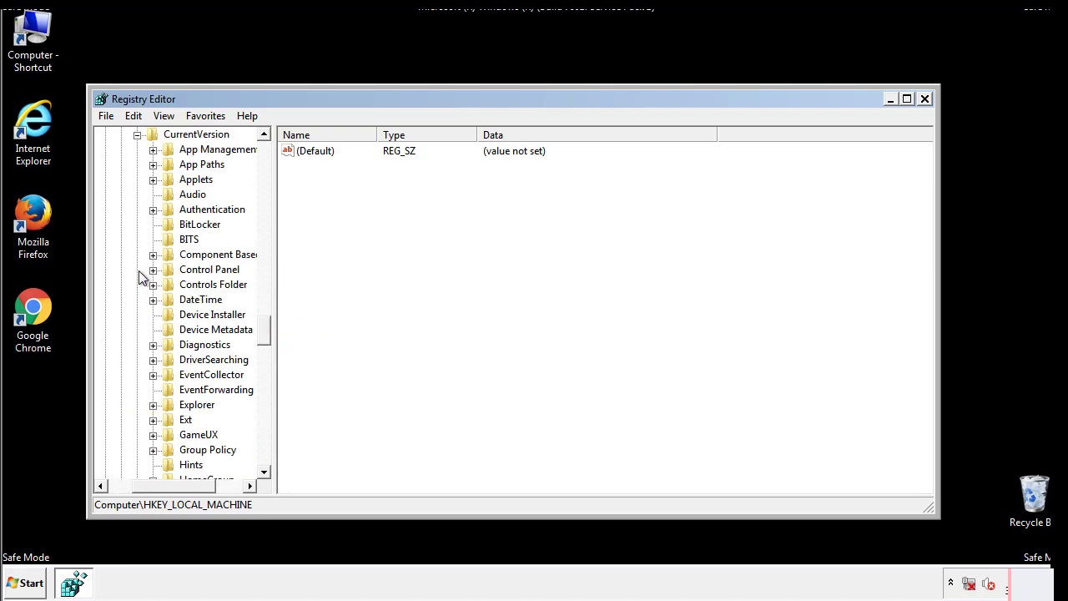
left_click_drag(271, 331, 265, 386)
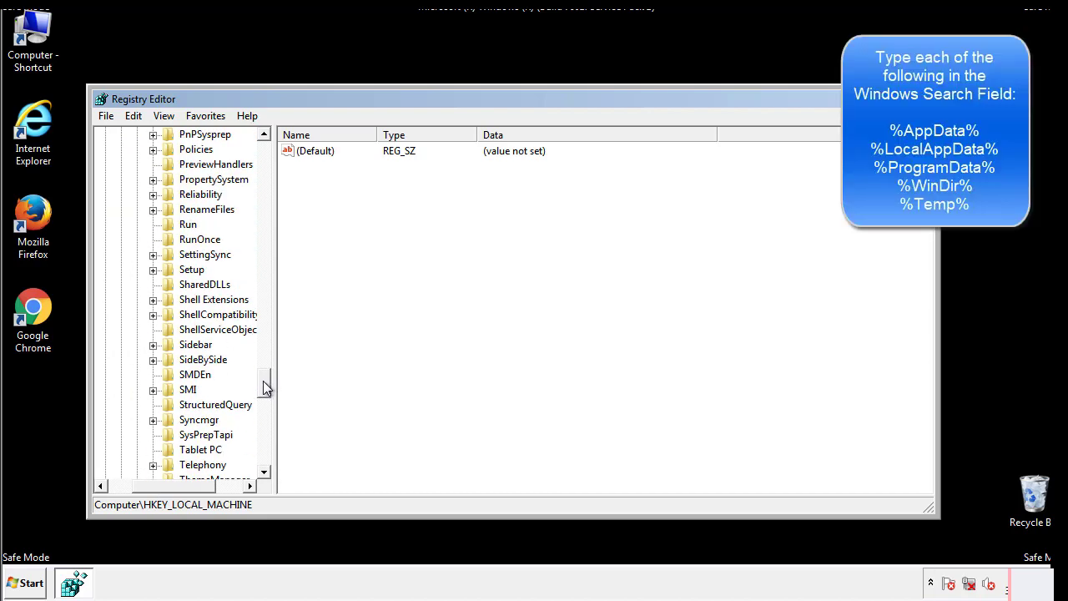
left_click(173, 226)
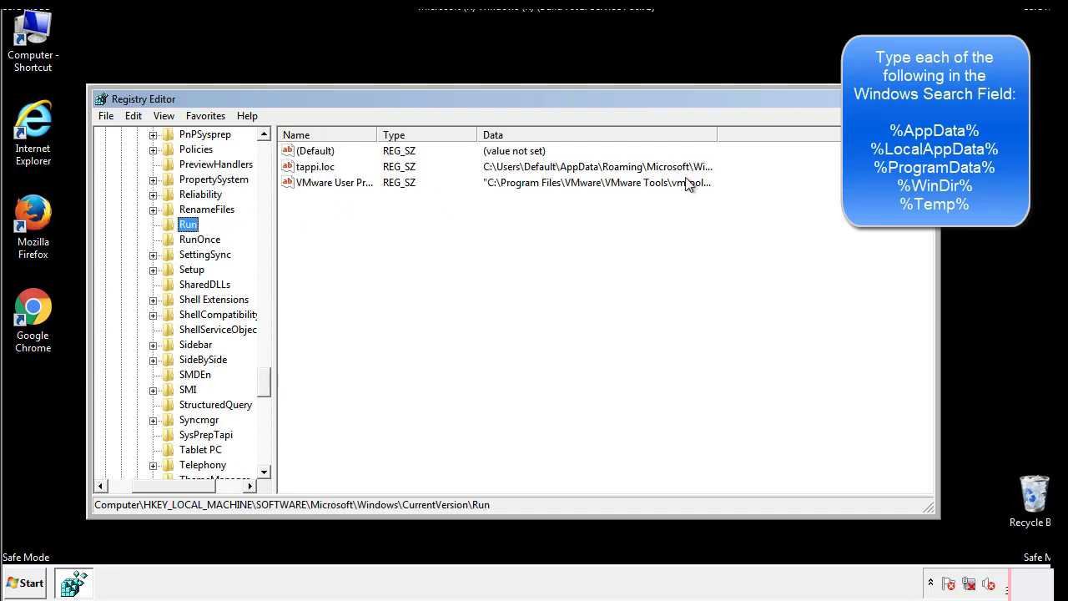
Delete the suspicious tappi.loc value from the local machine's Run key.
left_click(317, 171)
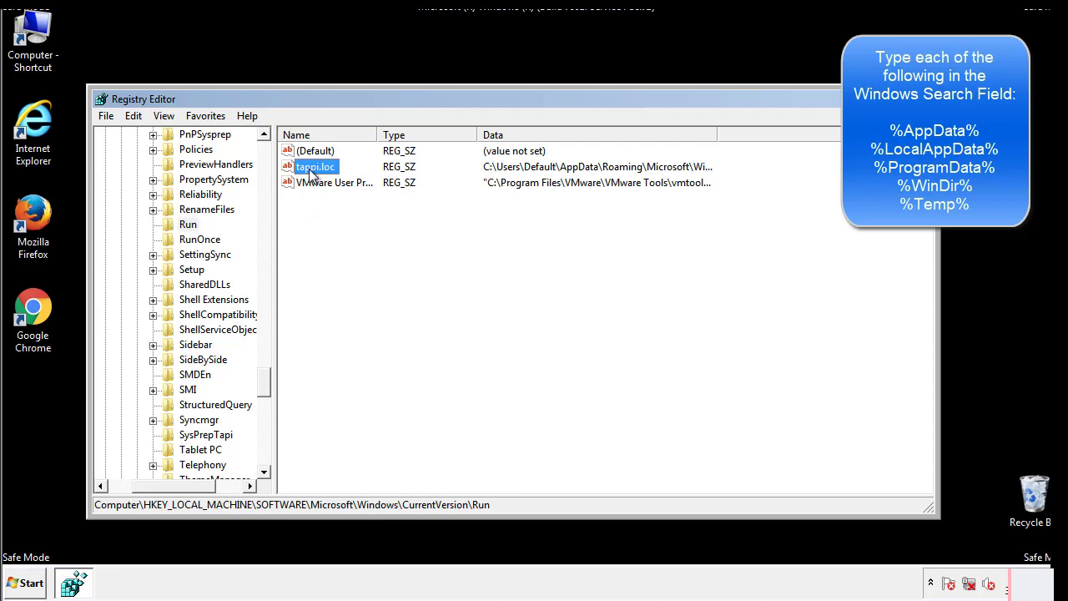
right_click(317, 171)
left_click(331, 215)
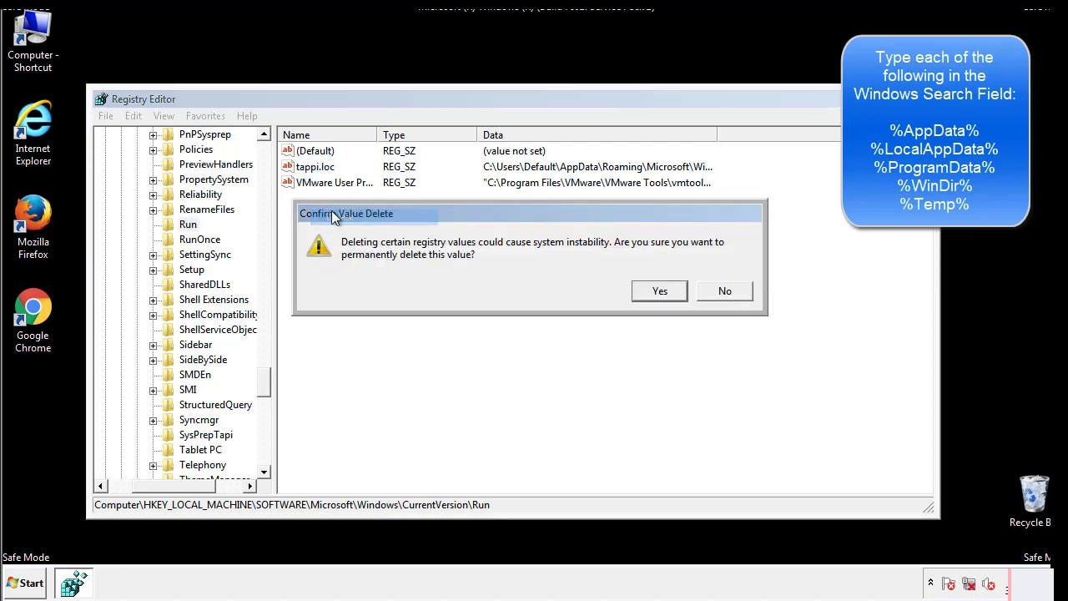
left_click(649, 292)
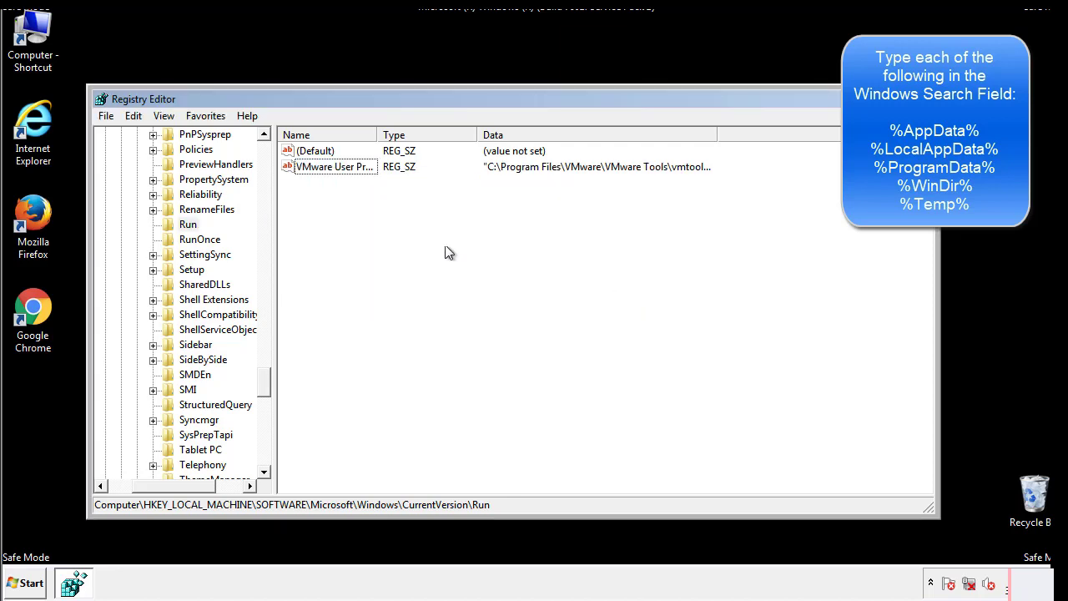
Collapse the HKEY_LOCAL_MACHINE branch in the registry tree.
left_click_drag(262, 377, 264, 455)
left_click_drag(179, 486, 129, 497)
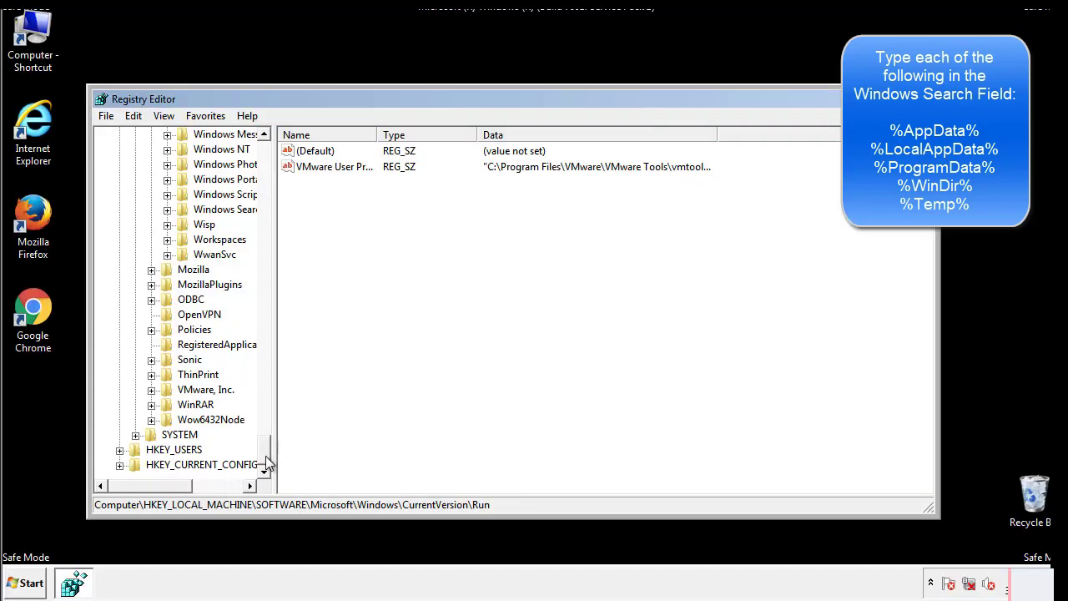
left_click_drag(265, 457, 272, 159)
left_click(120, 180)
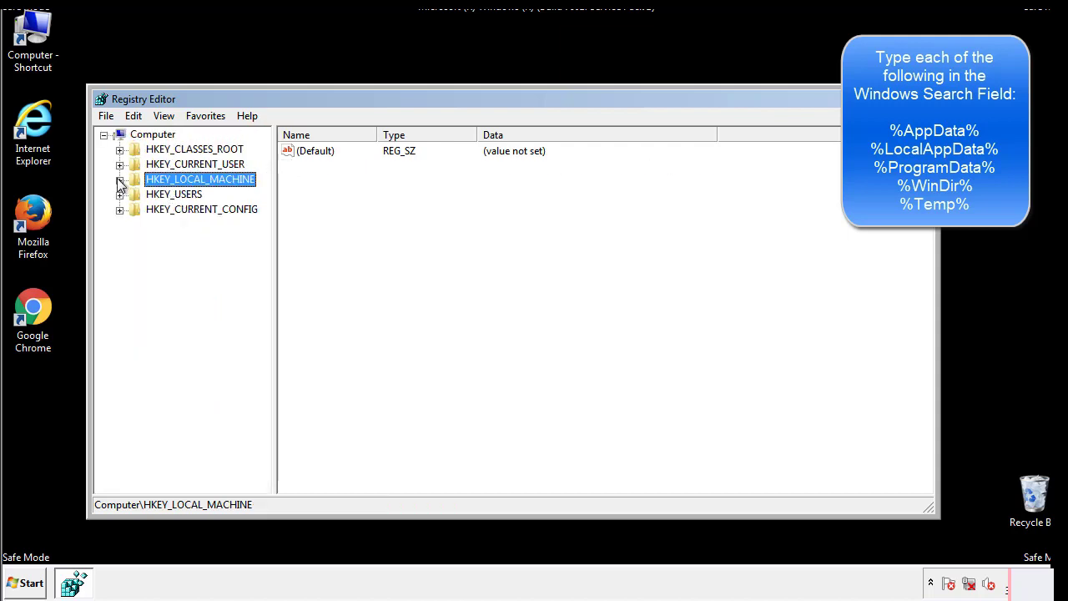
Examine the startup values in the registry key HKEY_CURRENT_USER\Software\Microsoft\Windows\CurrentVersion\Run.
left_click(119, 164)
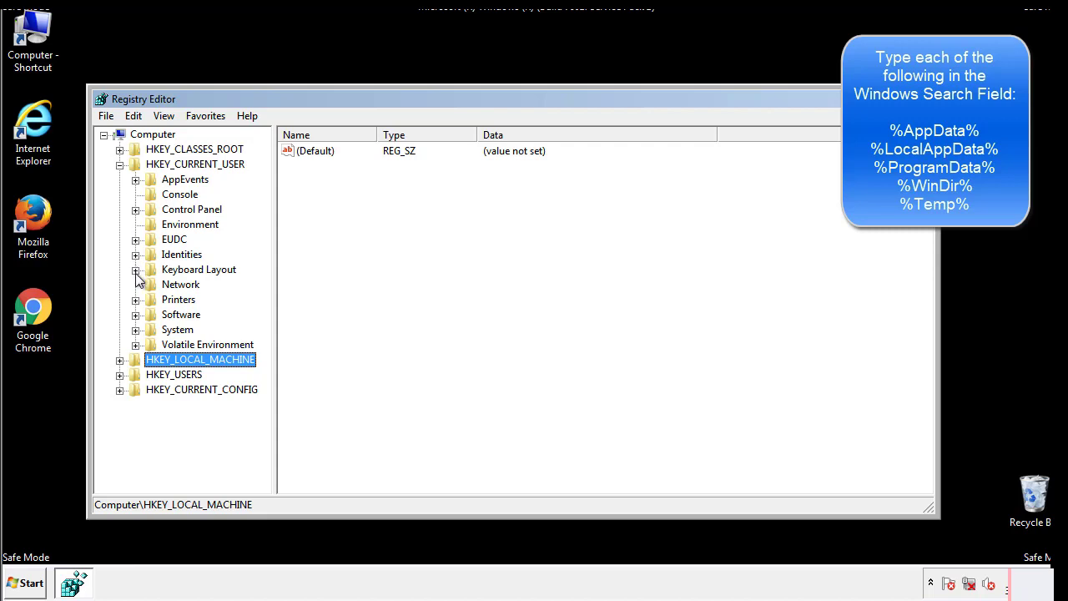
left_click(136, 318)
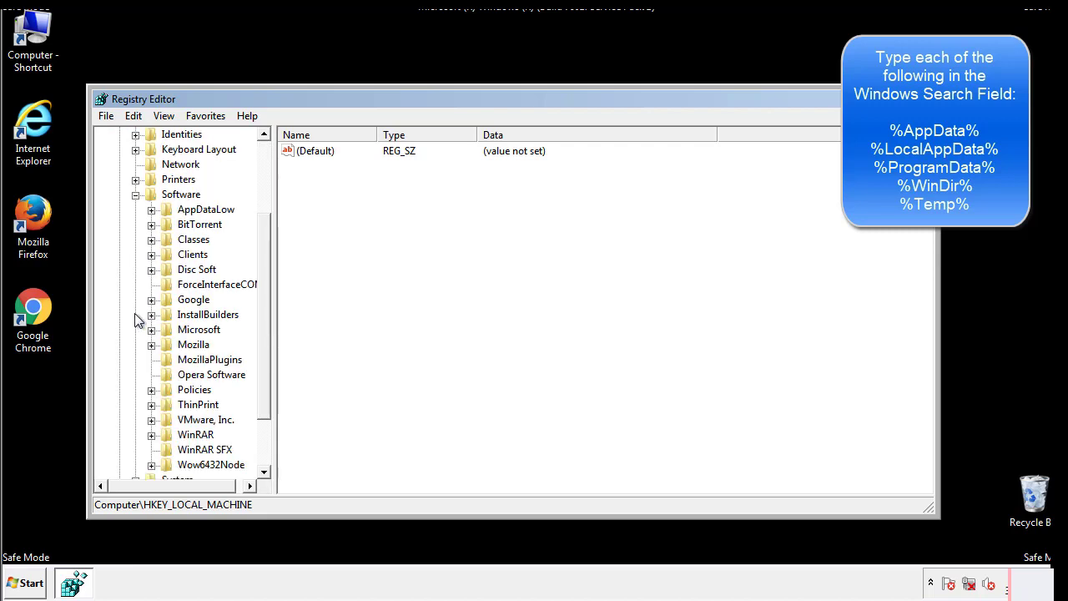
left_click_drag(262, 303, 262, 318)
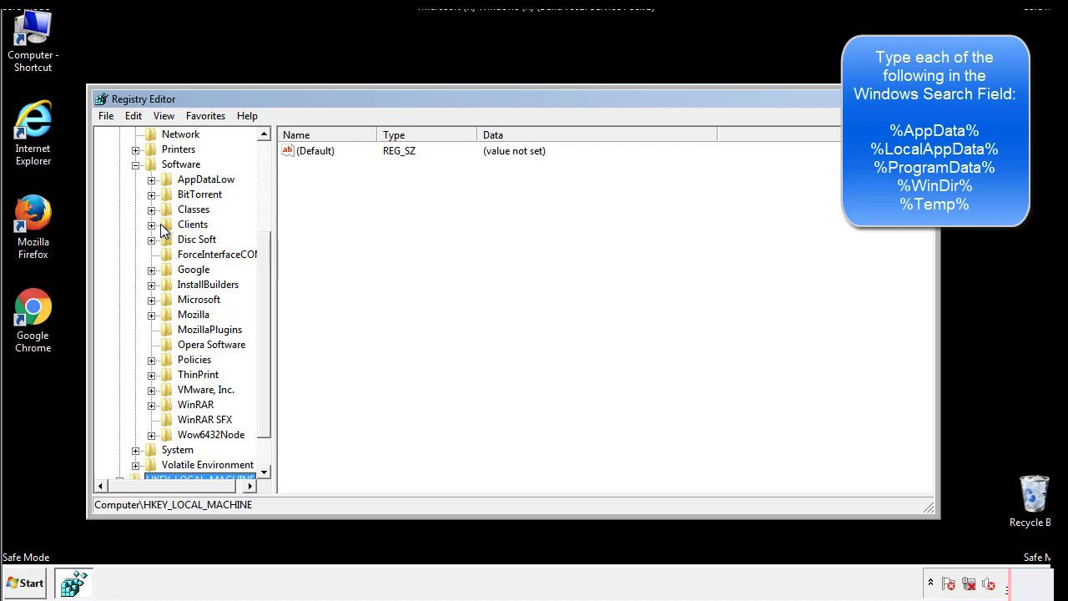
left_click(151, 300)
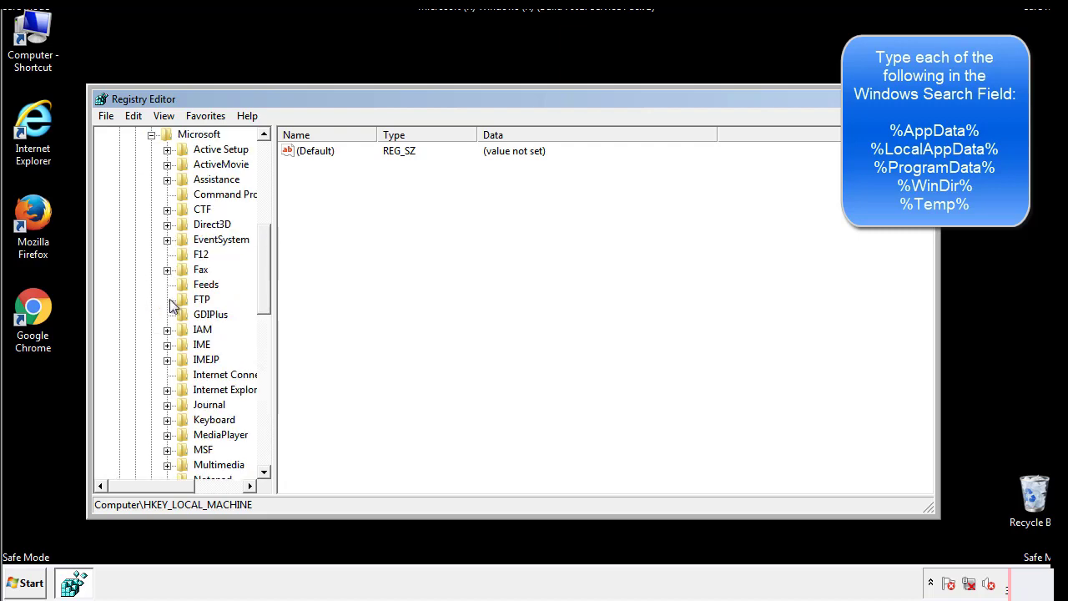
left_click_drag(264, 250, 263, 347)
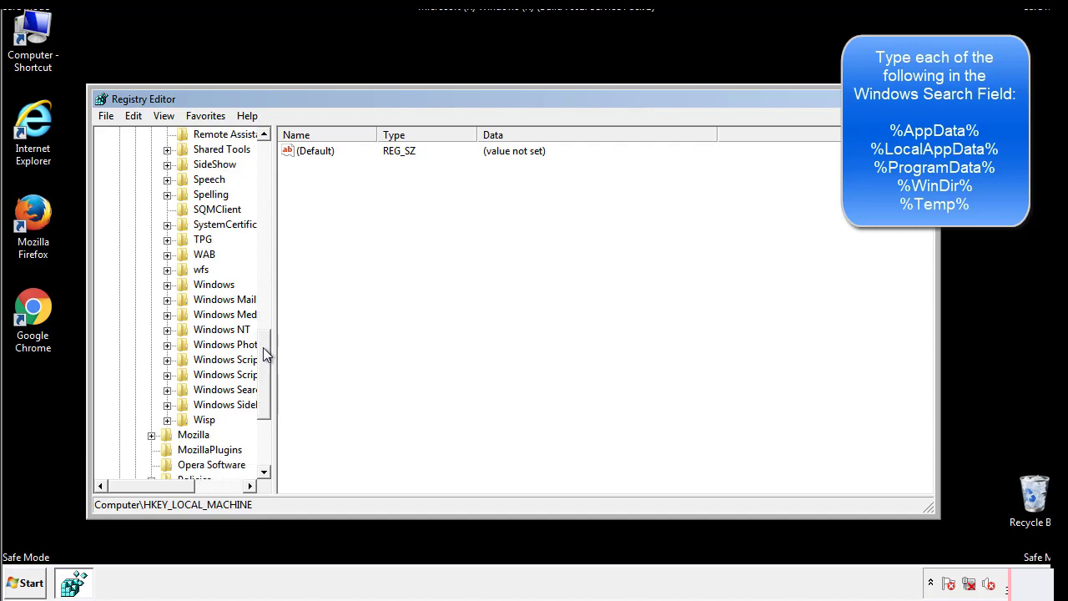
left_click(168, 284)
left_click(182, 299)
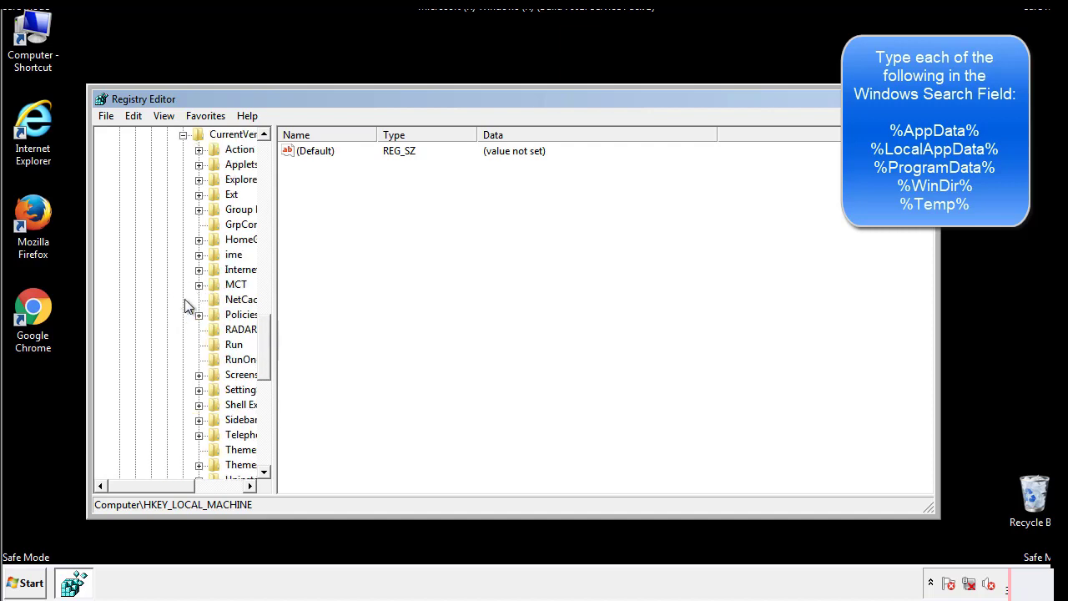
left_click_drag(161, 490, 188, 485)
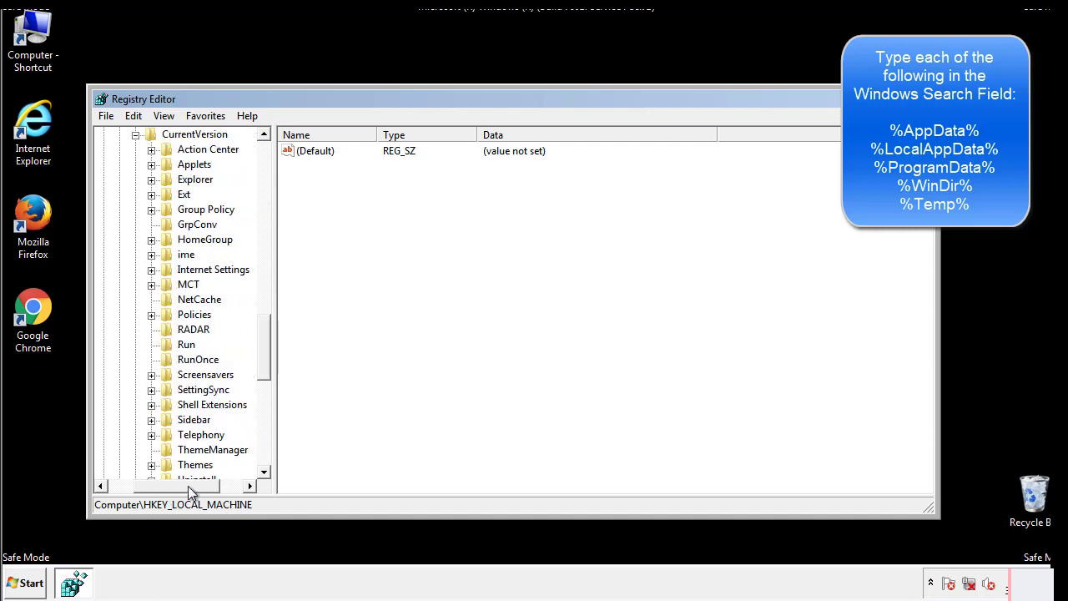
left_click(184, 344)
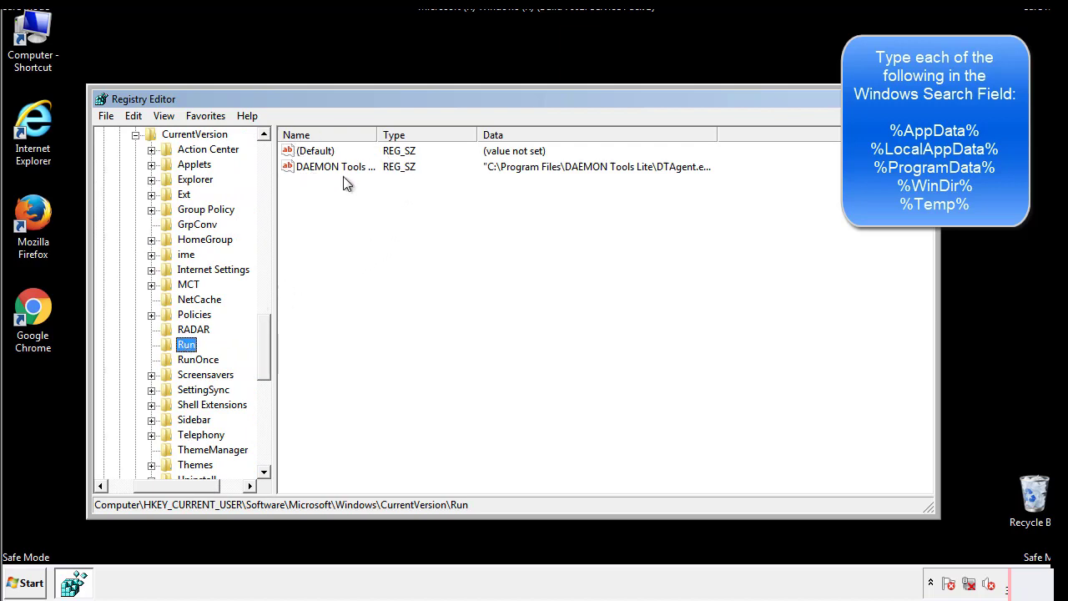
left_click(457, 197)
Collapse the current user's Windows key and return to the beginning of the registry tree.
left_click_drag(177, 483, 154, 485)
left_click_drag(265, 361, 264, 348)
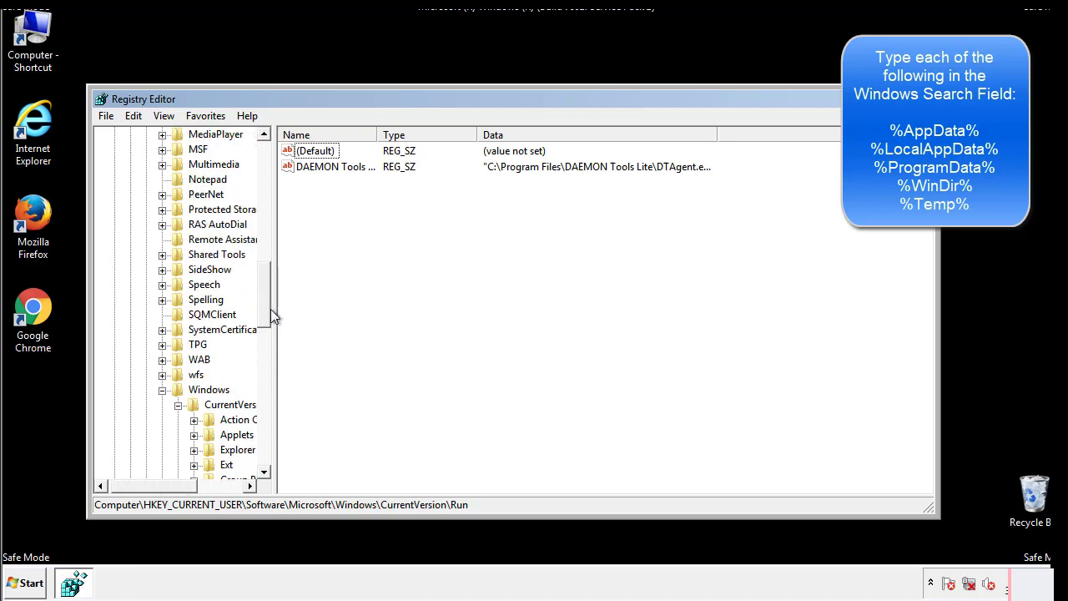
left_click(163, 390)
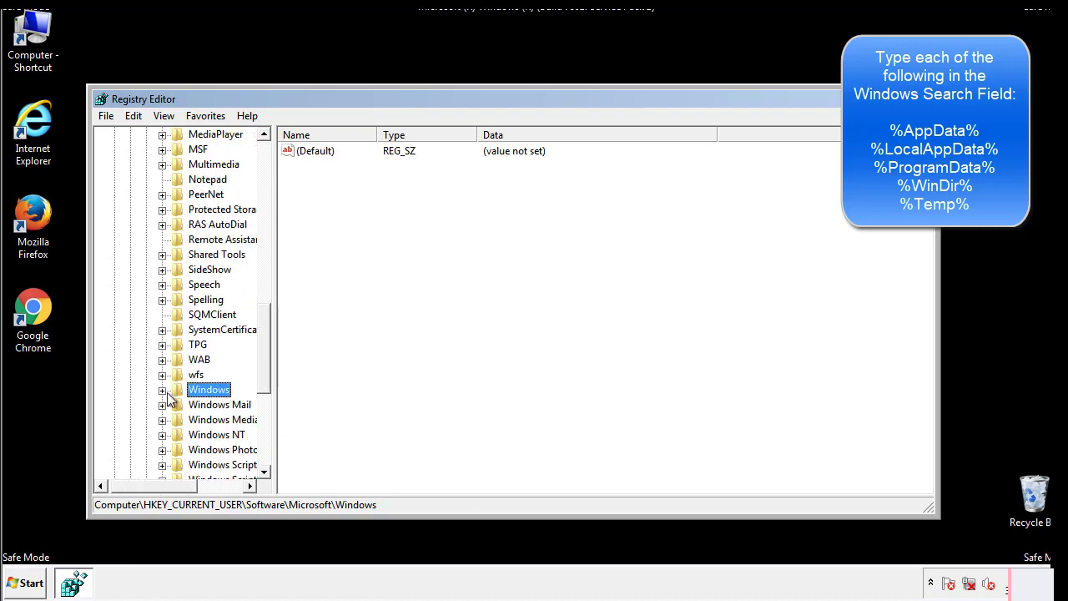
left_click_drag(268, 372, 269, 206)
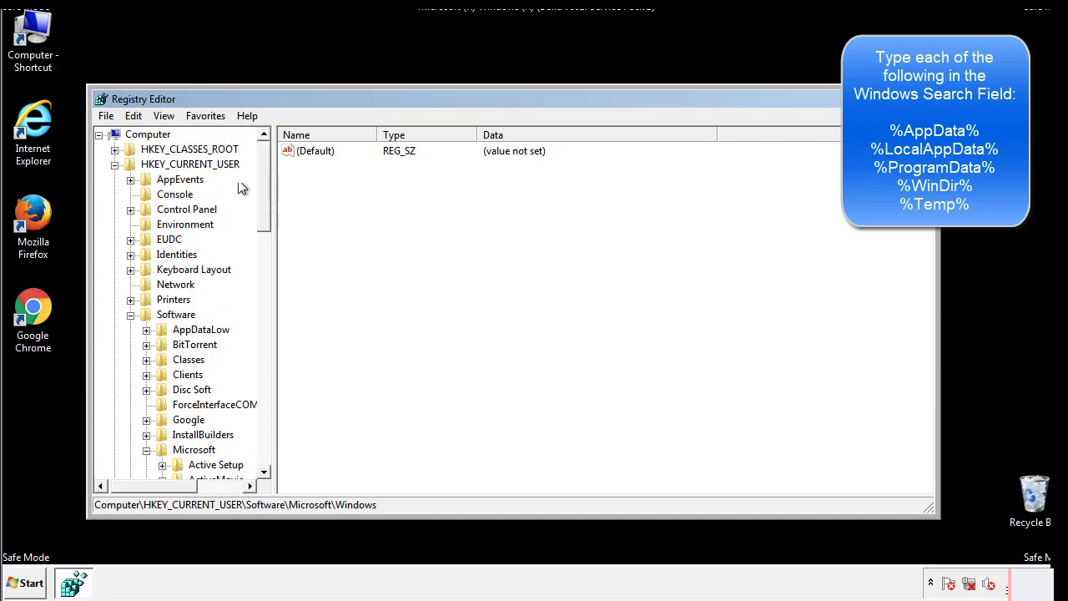
Search the registry's keys, values and data for %temp%.
left_click(136, 117)
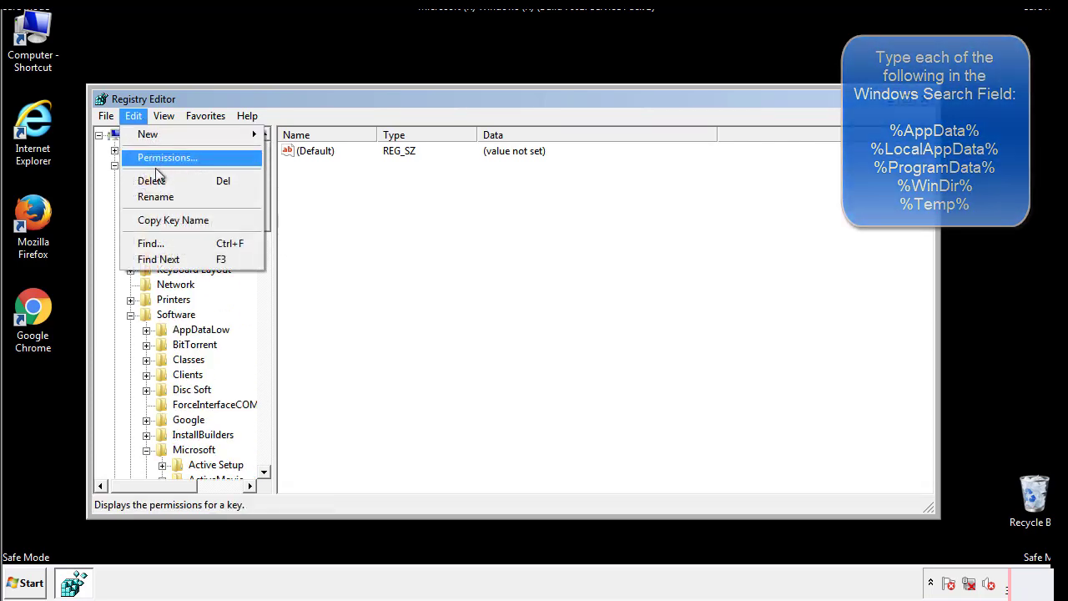
left_click(160, 242)
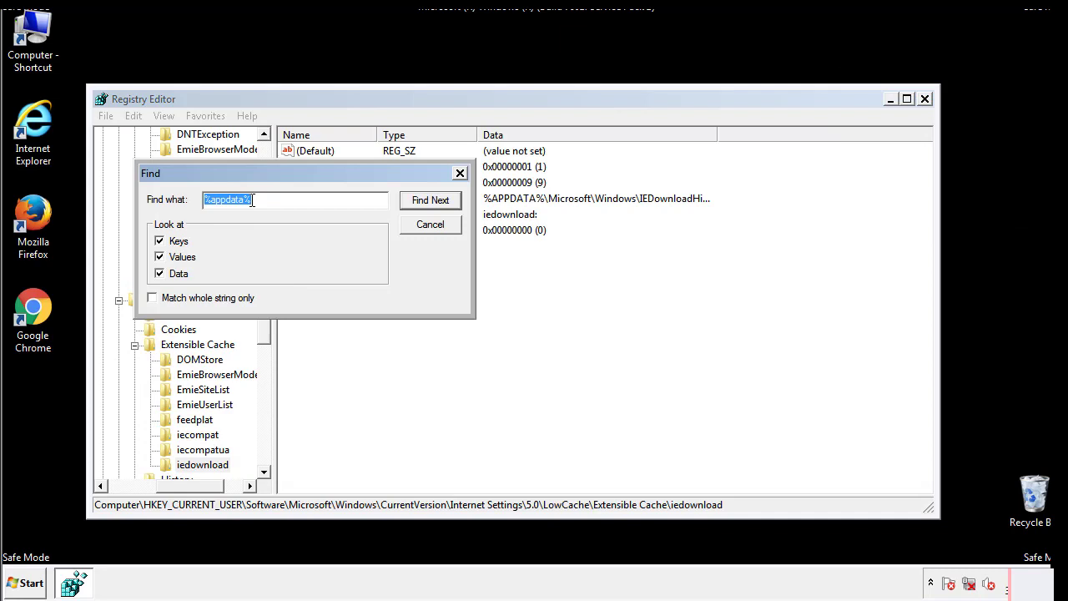
type("%temp%")
key("Return")
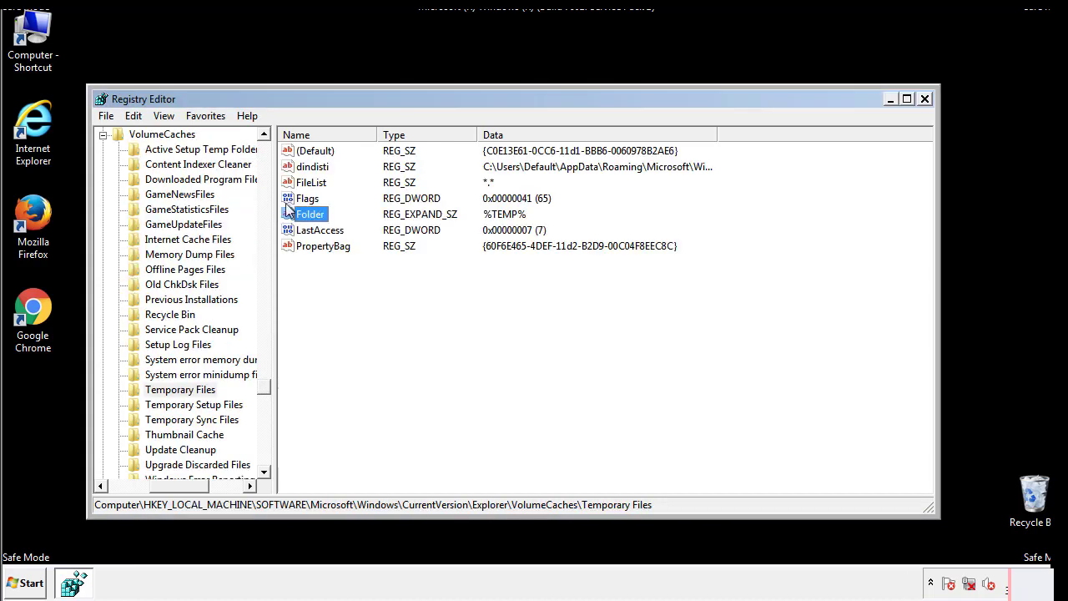
Delete all values in the VolumeCaches\Temporary Files registry key, including Folder and dindisti, and close the Registry Editor.
left_click(438, 290)
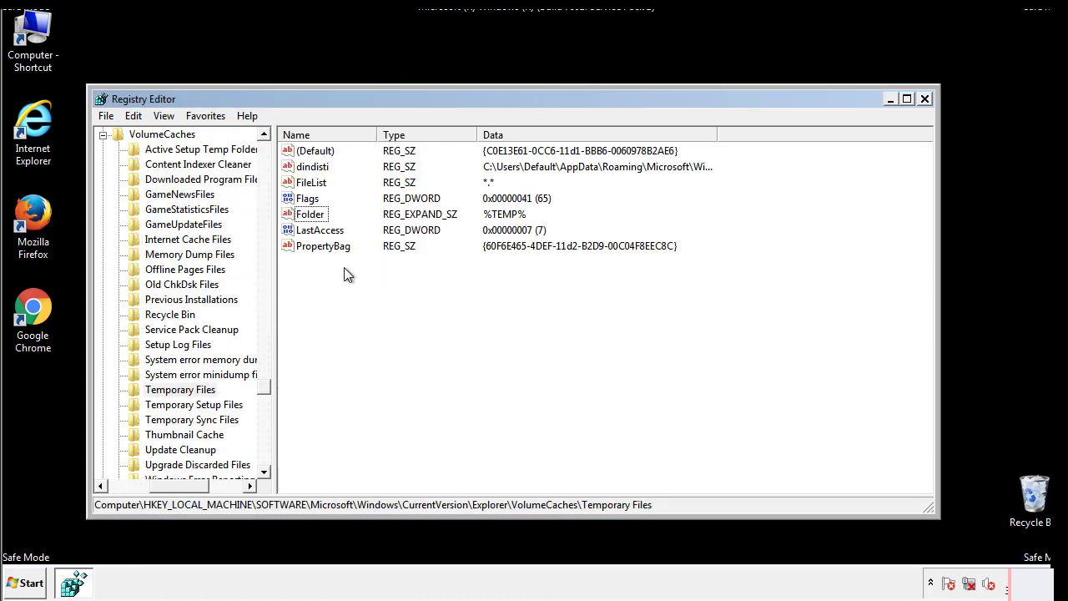
left_click_drag(344, 269, 302, 157)
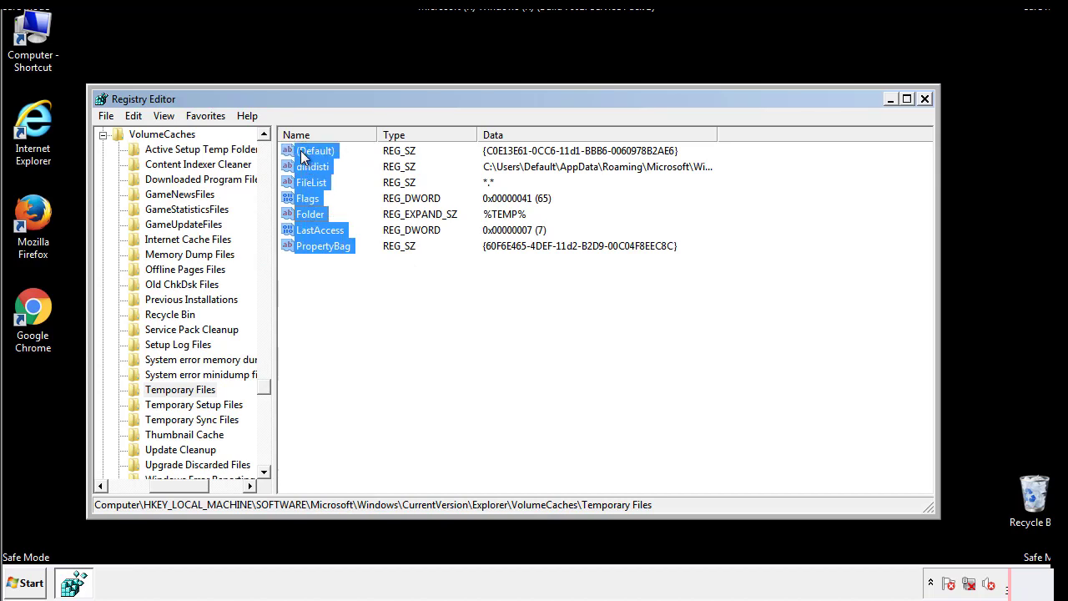
right_click(302, 157)
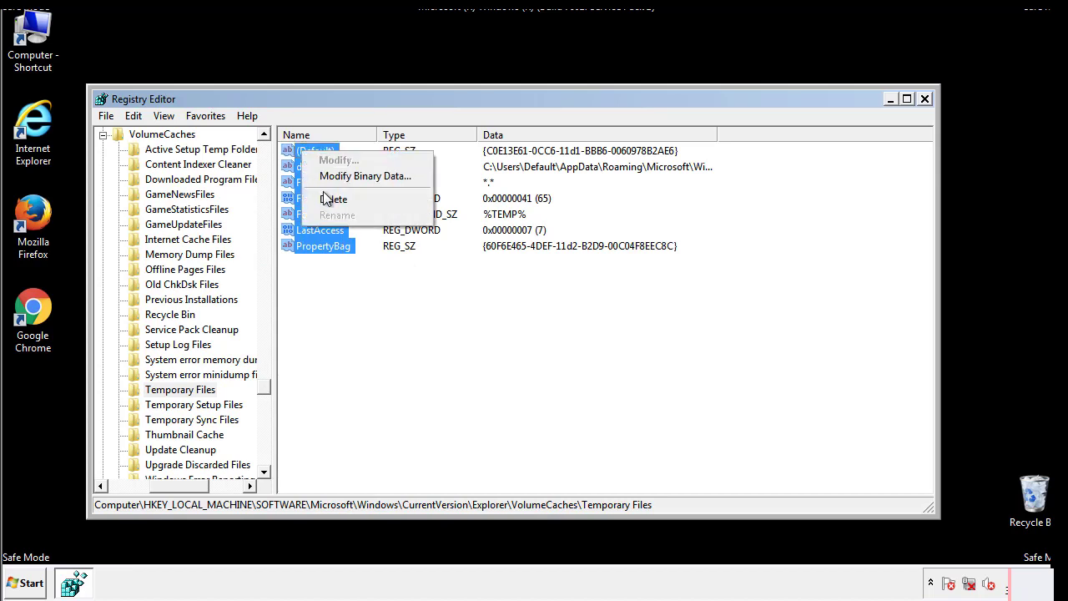
left_click(325, 201)
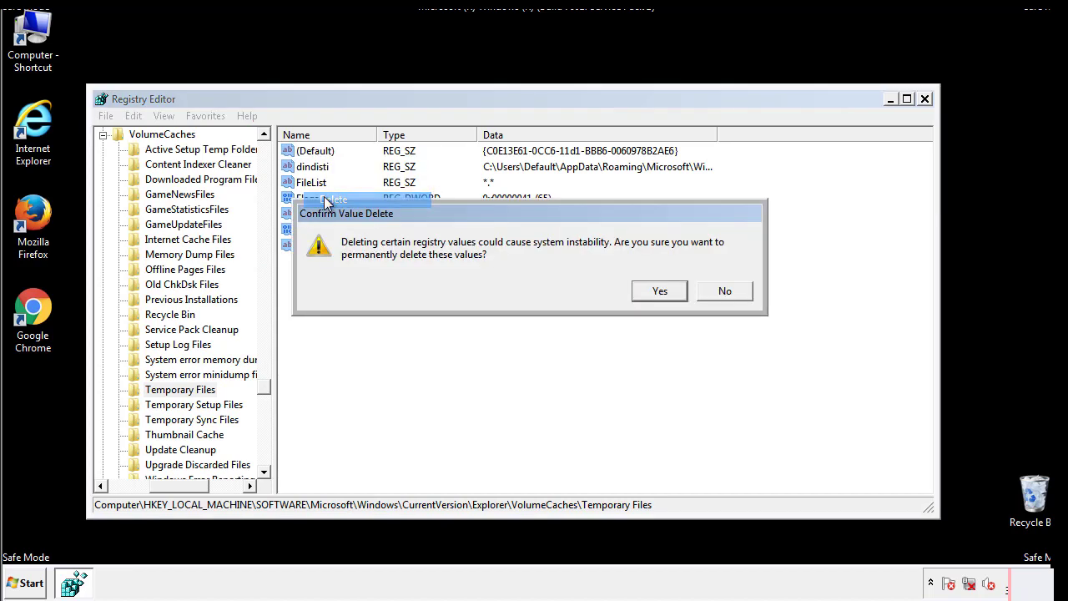
left_click(678, 293)
left_click(372, 205)
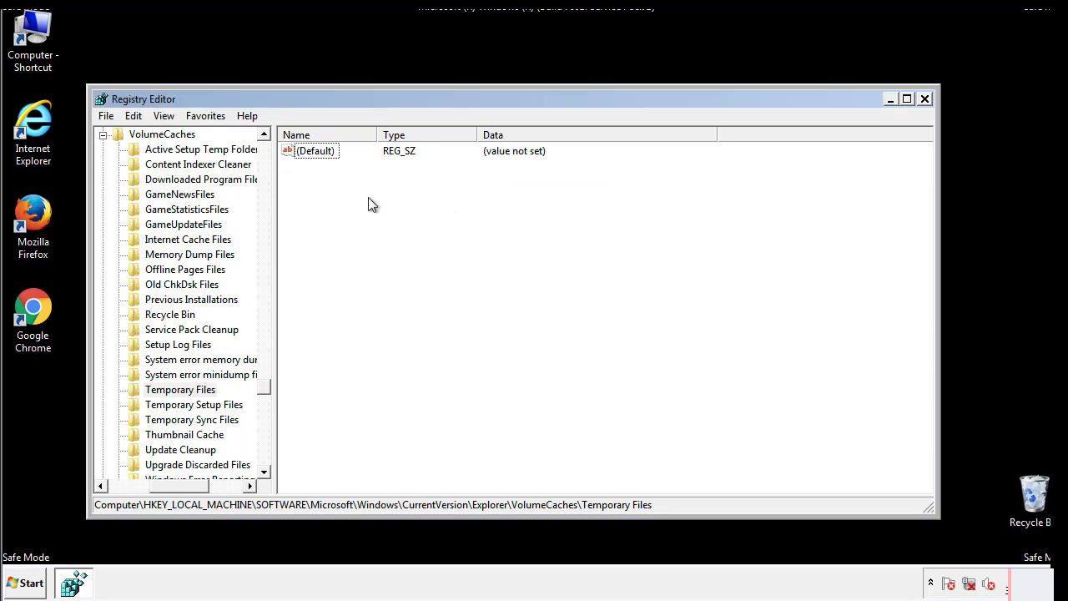
left_click(926, 99)
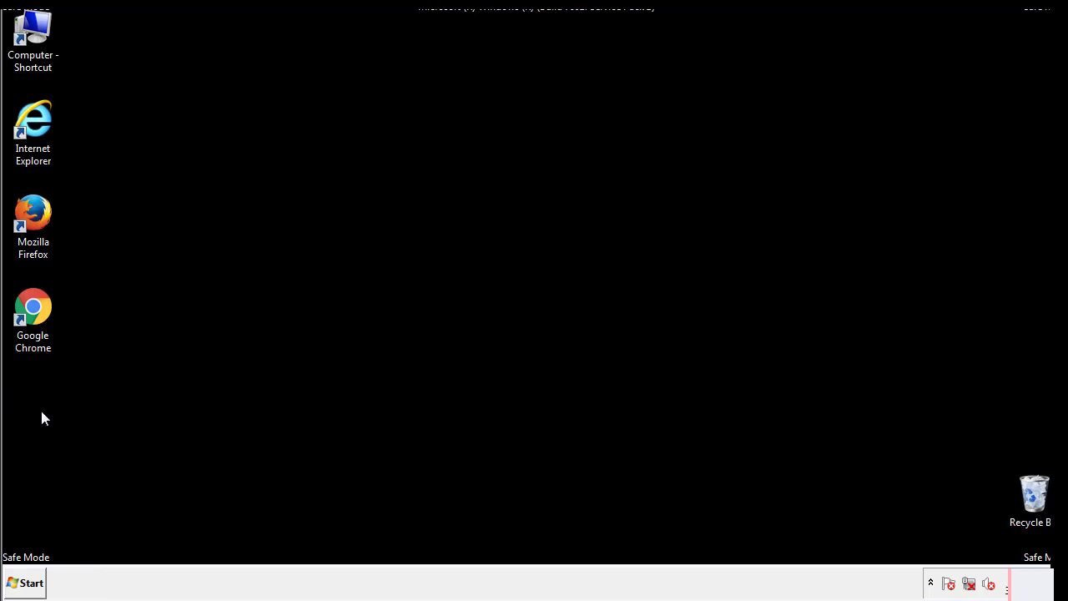
Launch the System Configuration utility by searching for msconfig.
left_click(22, 590)
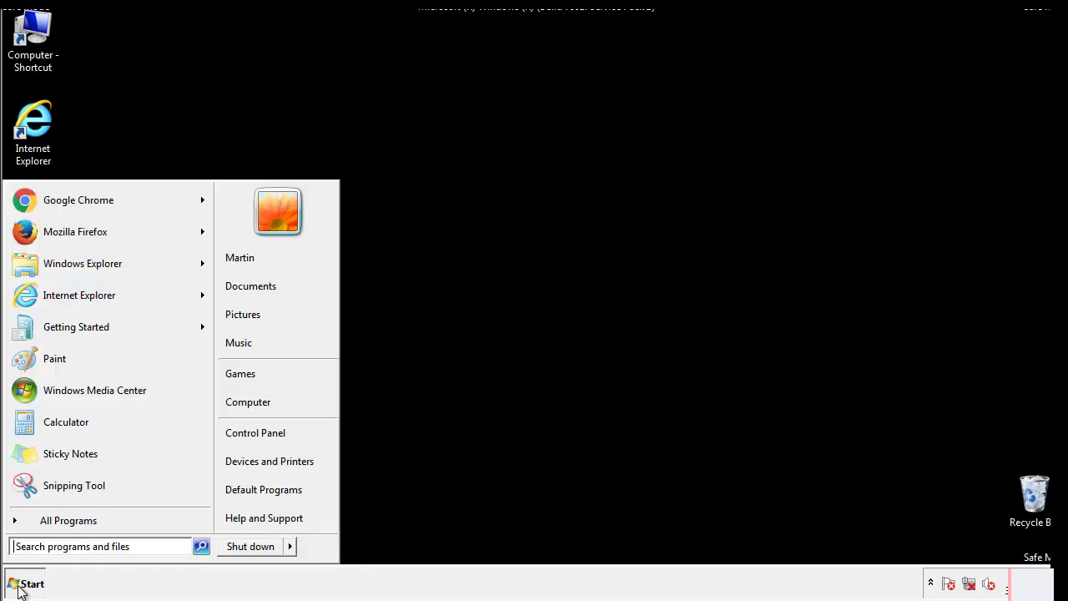
left_click(58, 546)
type("mscon")
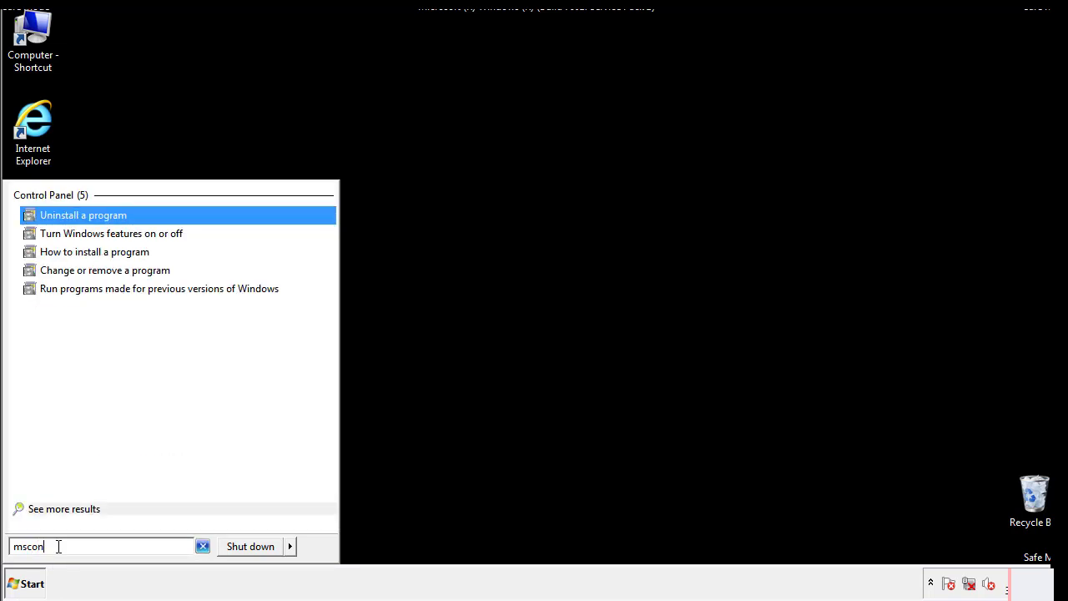
type("fig")
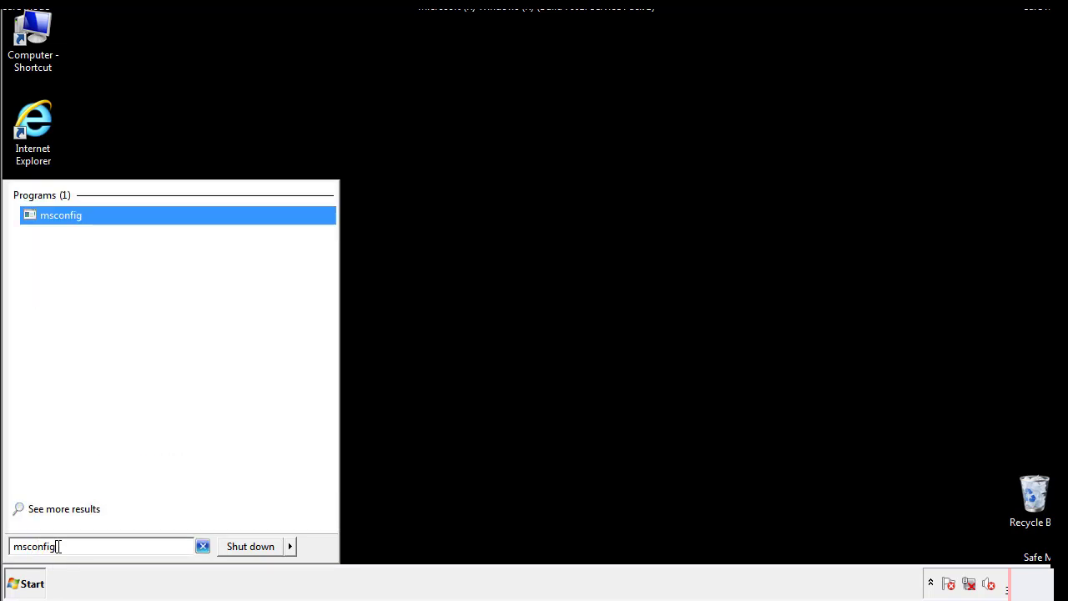
key("Return")
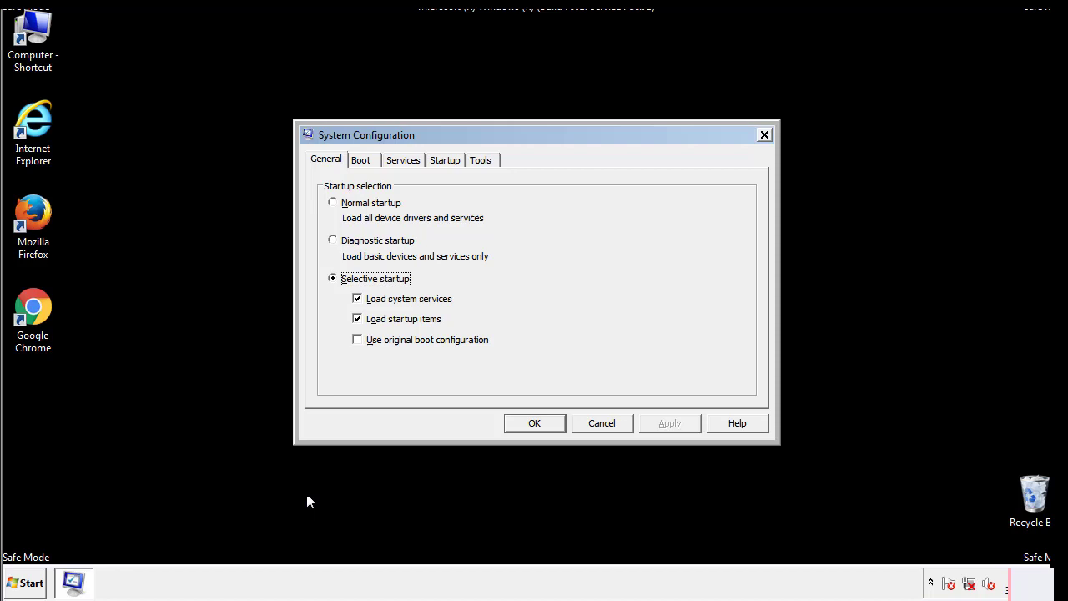
Disable Safe boot for Windows 7, apply the boot settings and restart the computer.
left_click(361, 159)
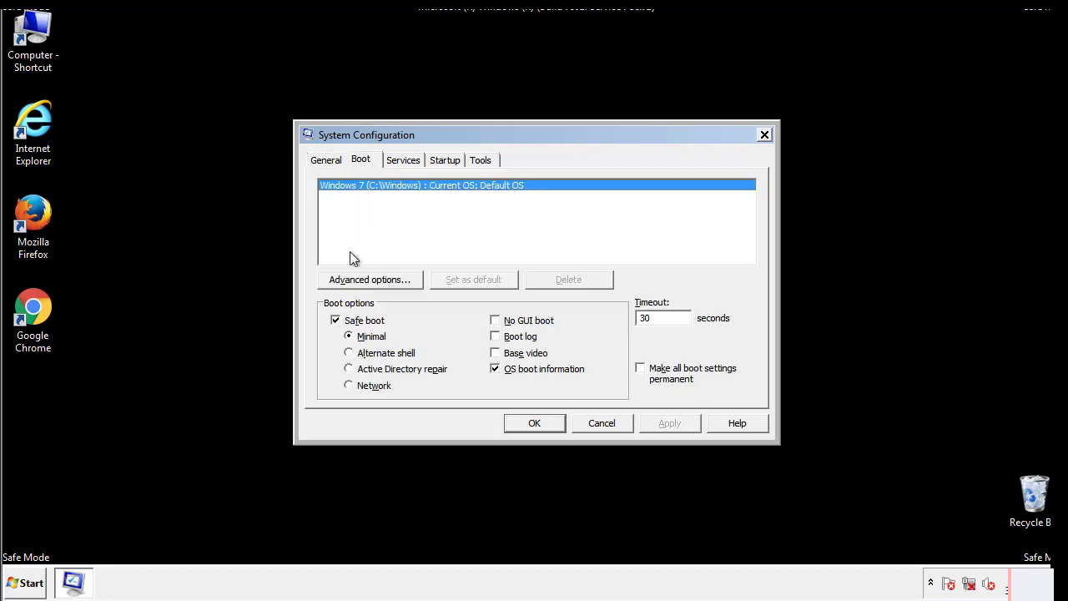
left_click(338, 322)
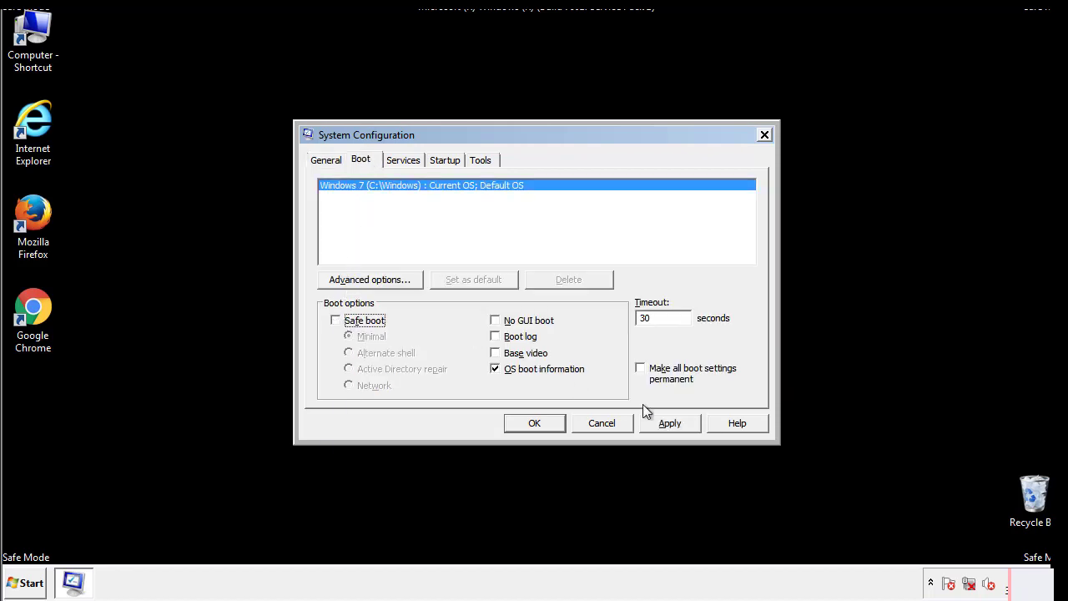
left_click(672, 422)
left_click(533, 423)
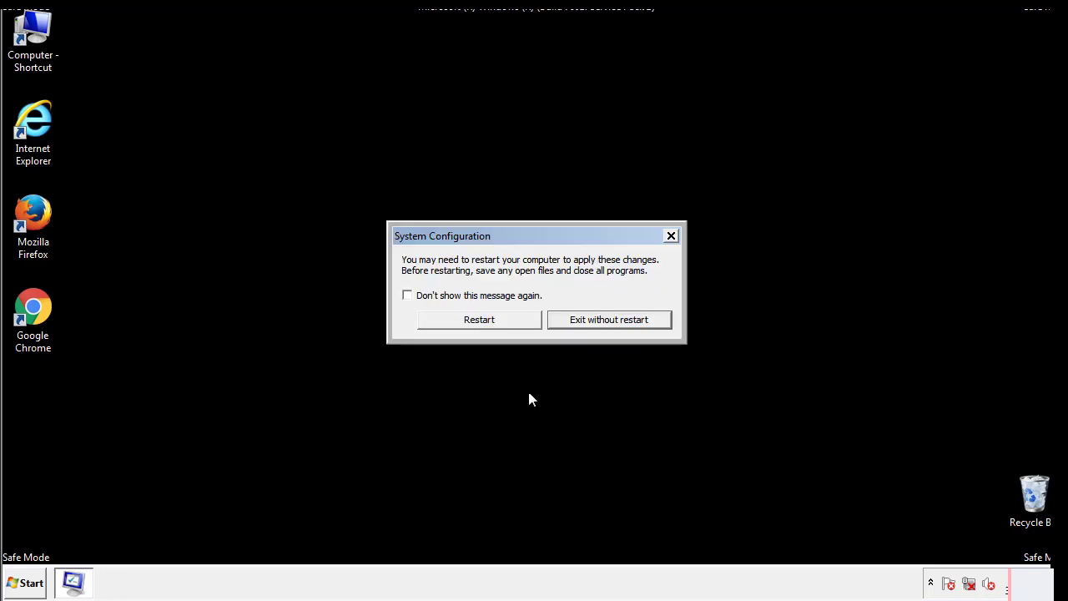
left_click(494, 326)
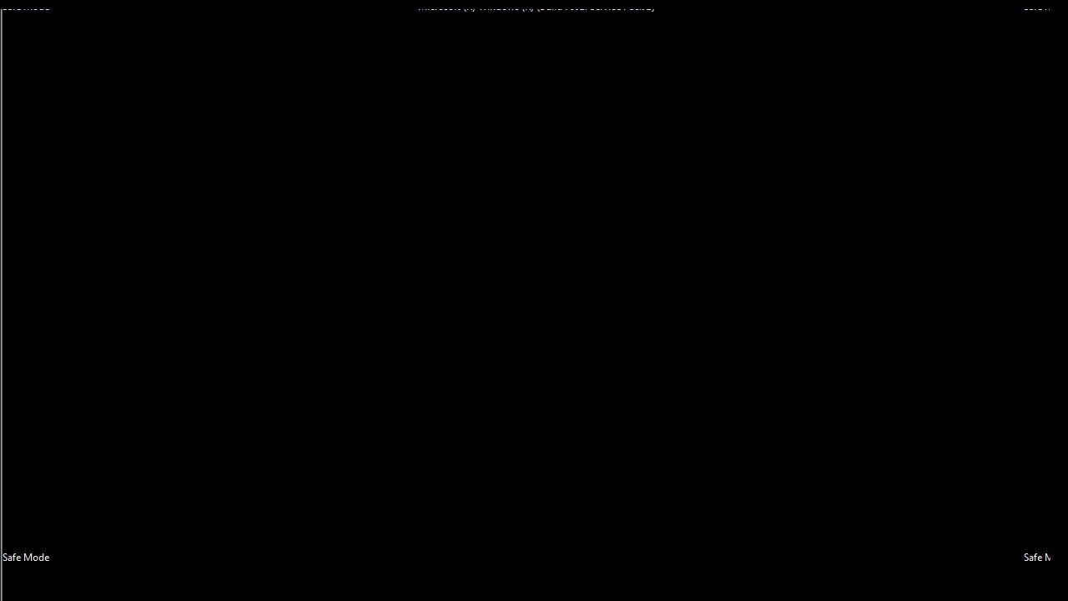